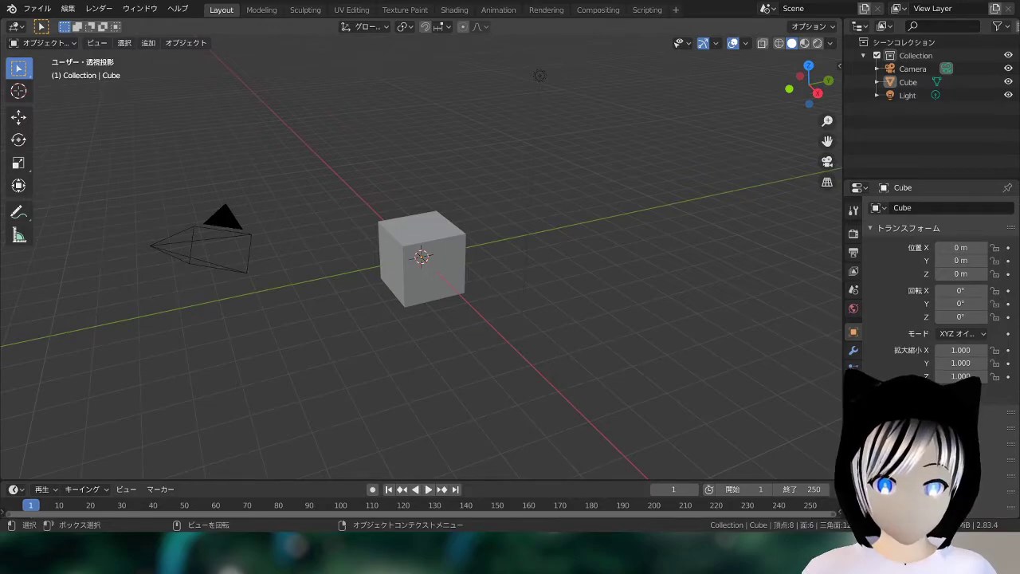
Delete the default cube from the scene.
left_click(459, 238)
right_click(460, 236)
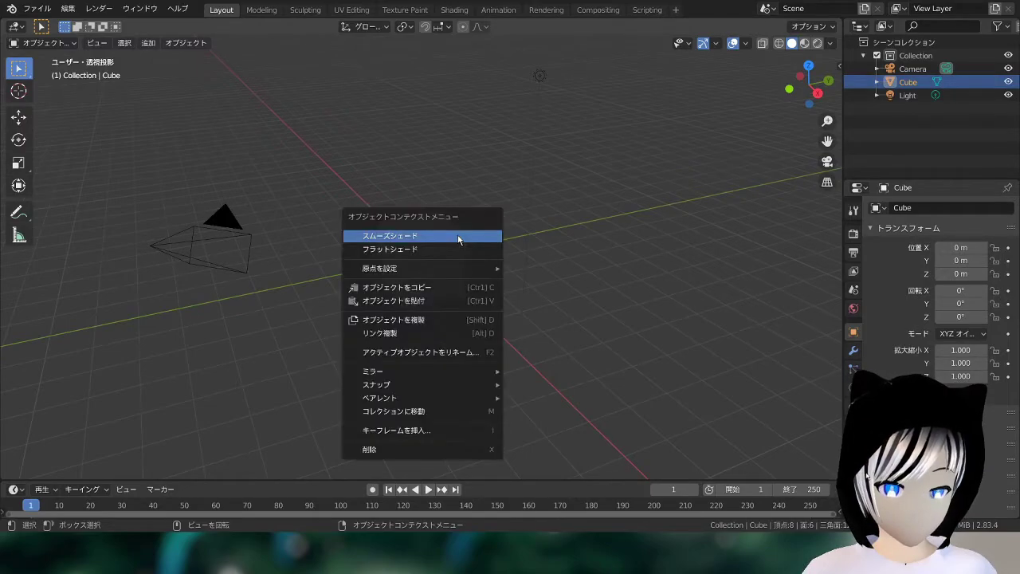
left_click(422, 449)
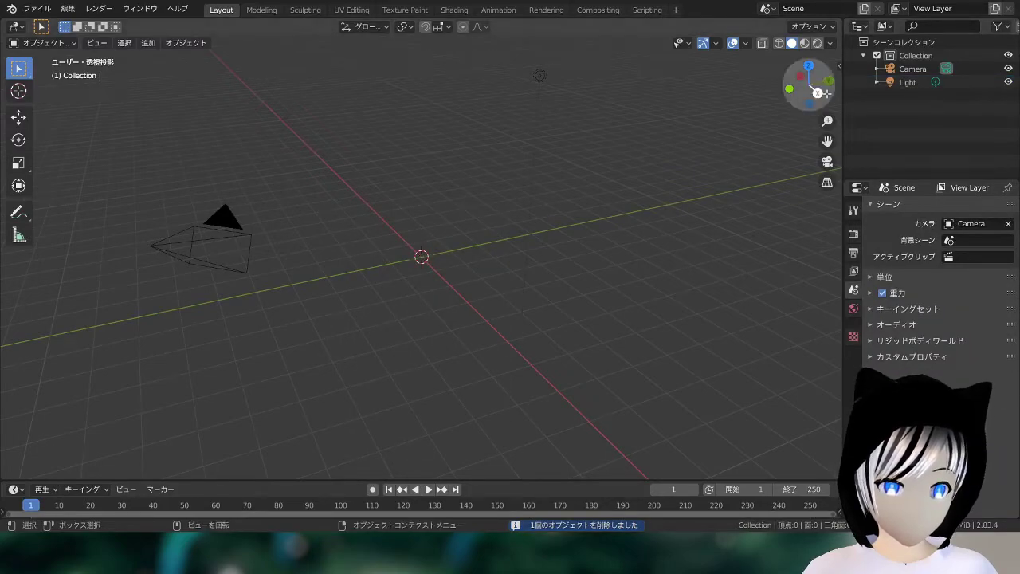
Add a mesh plane at the origin.
left_click_drag(809, 84, 700, 135)
middle_click_drag(714, 144, 776, 115)
key("shift+a")
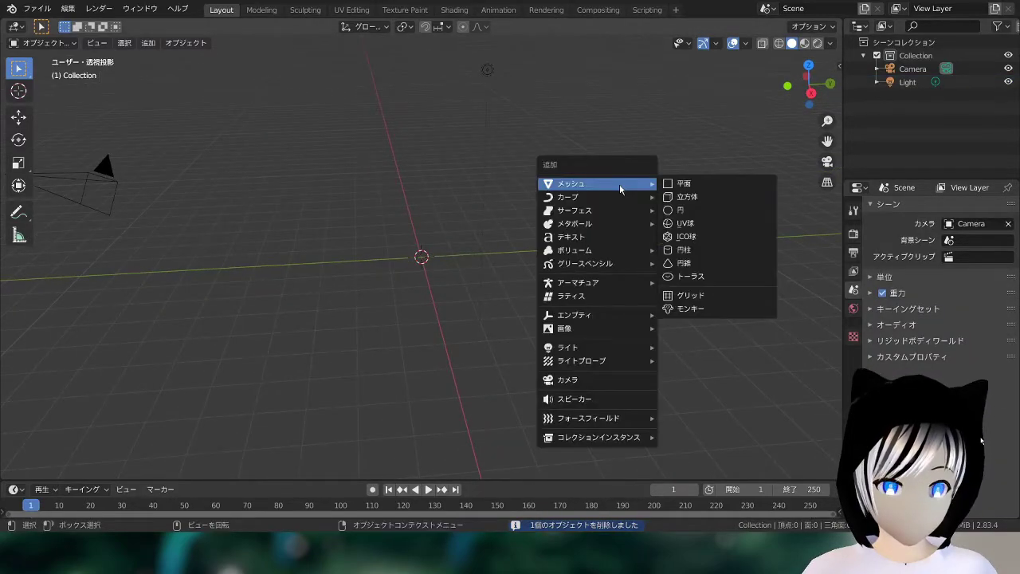
left_click(724, 184)
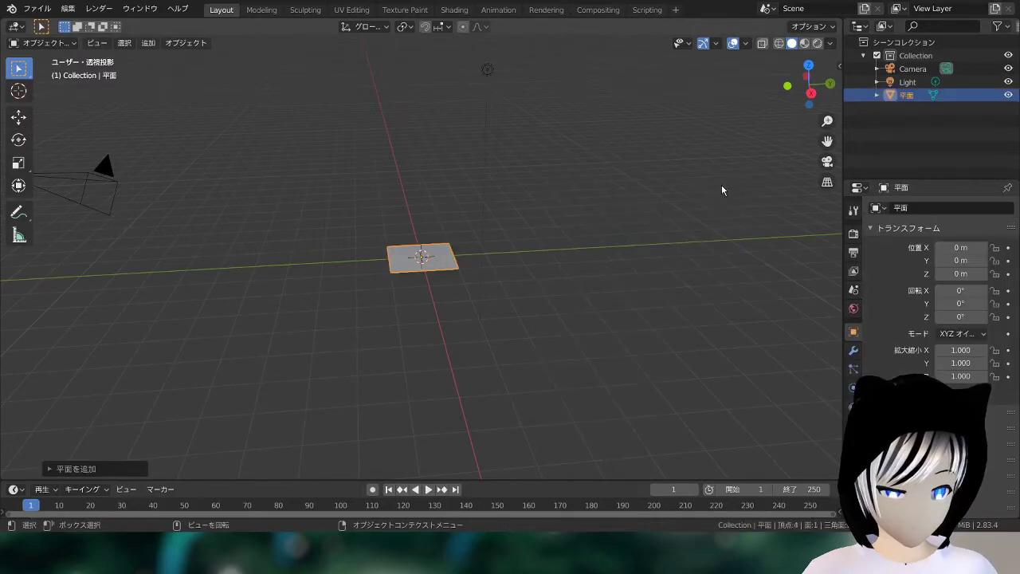
Stand the plane upright by rotating it 90° about X.
middle_click_drag(802, 160, 802, 115)
left_click(812, 83)
key("r")
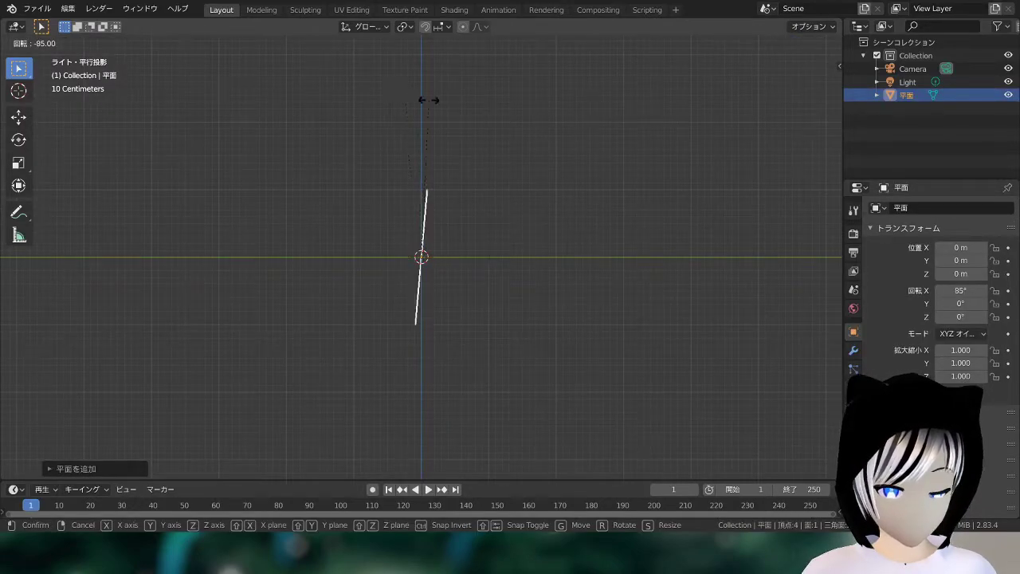
right_click(424, 100)
key("r")
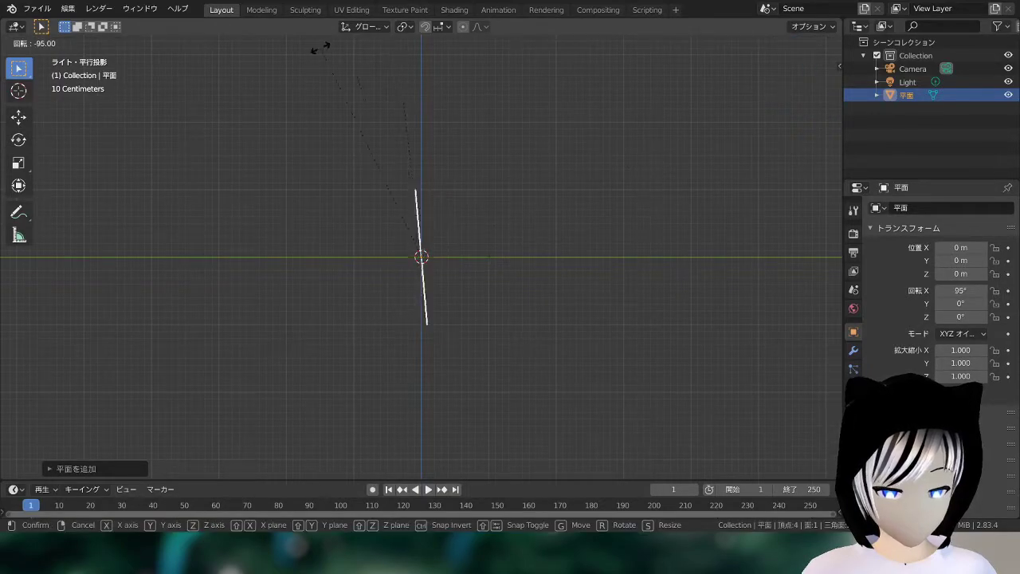
left_click(347, 49)
mouse_move(636, 161)
middle_mouse_down()
mouse_move(601, 230)
mouse_move(433, 207)
mouse_move(485, 205)
mouse_move(446, 192)
mouse_move(471, 184)
middle_mouse_up()
Scale the plane uniformly up to 3.357.
key("s")
left_click(437, 176)
scroll(437, 176, "down", 4)
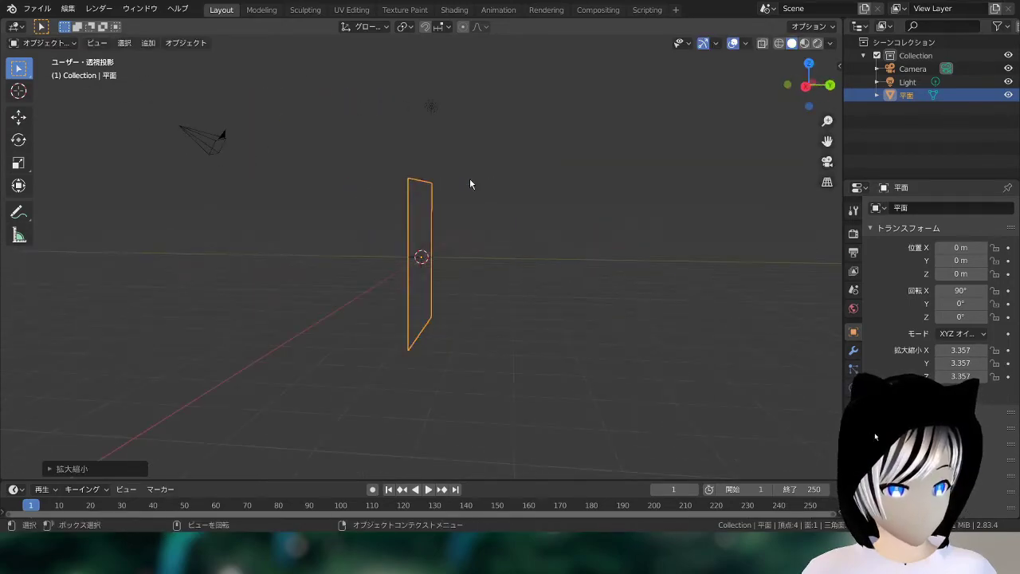
left_click(807, 86)
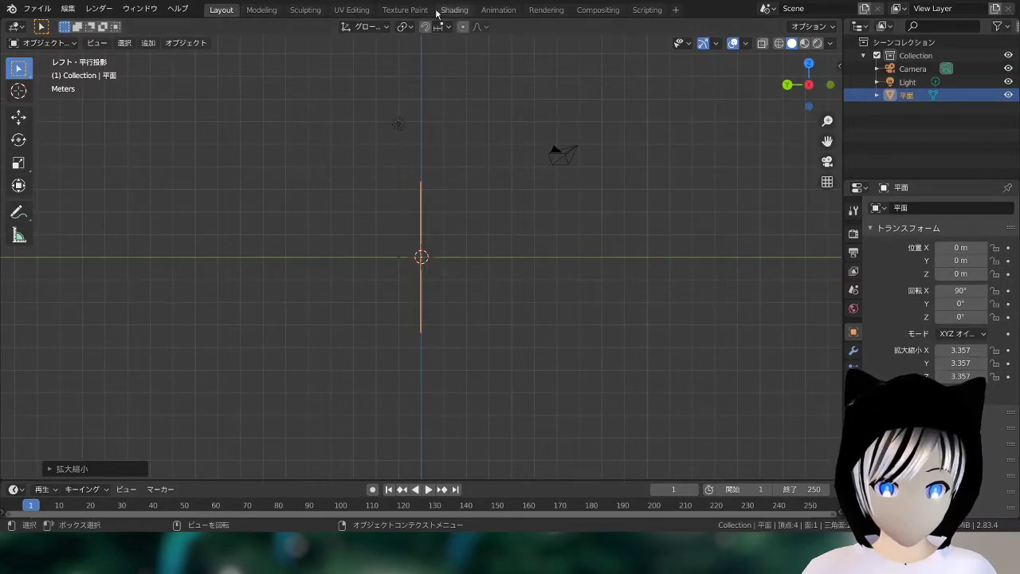
In the UV Editing workspace, select all of the plane's UVs.
left_click(351, 10)
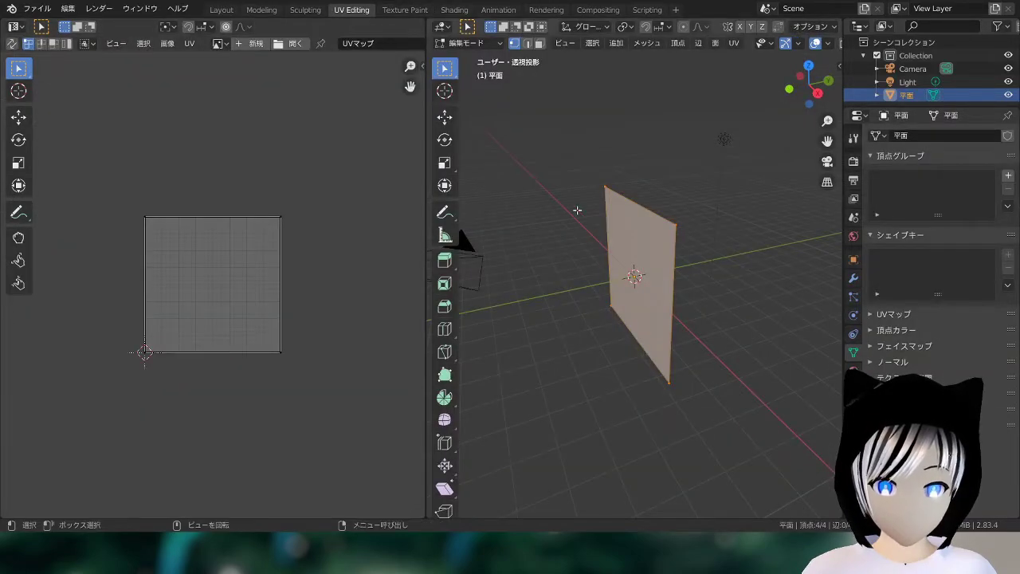
scroll(242, 249, "up", 2)
scroll(234, 249, "up", 3)
key("a")
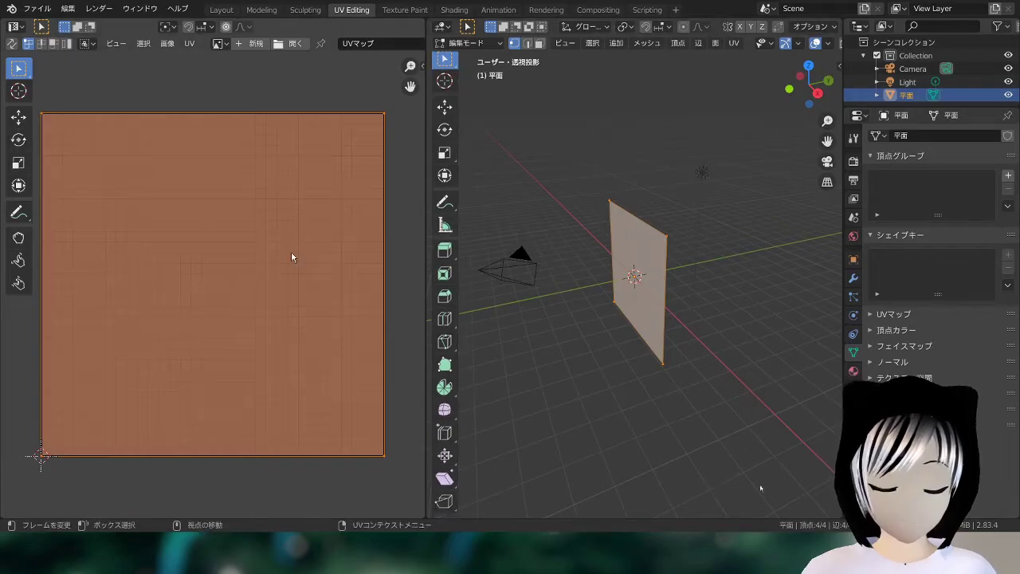
scroll(292, 255, "down", 5)
scroll(284, 257, "up", 1)
Turn the 3D view to face the plane and move to the Shading workspace.
mouse_move(491, 247)
middle_mouse_down()
mouse_move(633, 279)
mouse_move(557, 215)
mouse_move(638, 209)
middle_mouse_up()
scroll(633, 279, "up", 4)
scroll(633, 213, "down", 2)
scroll(637, 209, "down", 2)
scroll(638, 208, "up", 2)
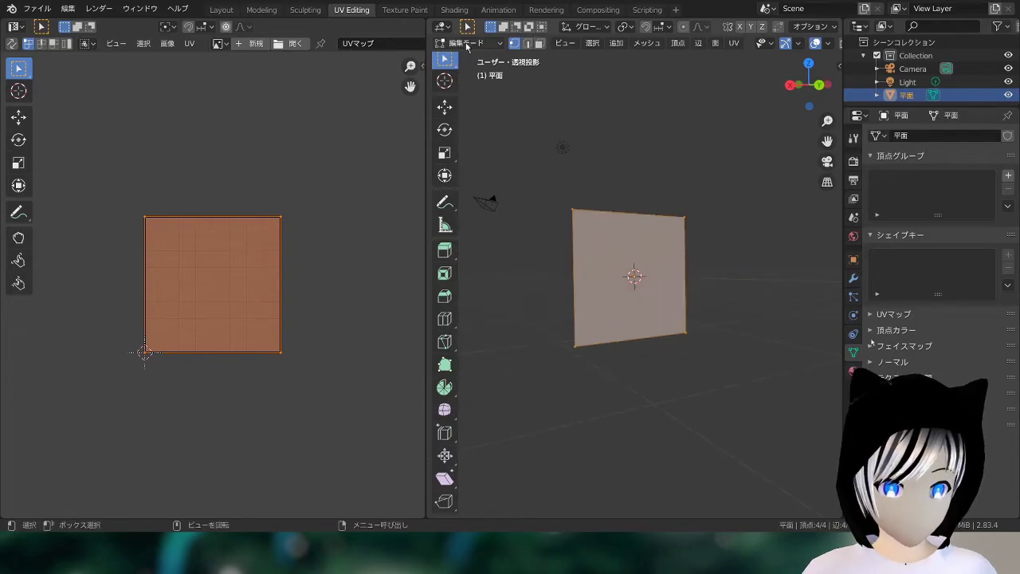
left_click(456, 11)
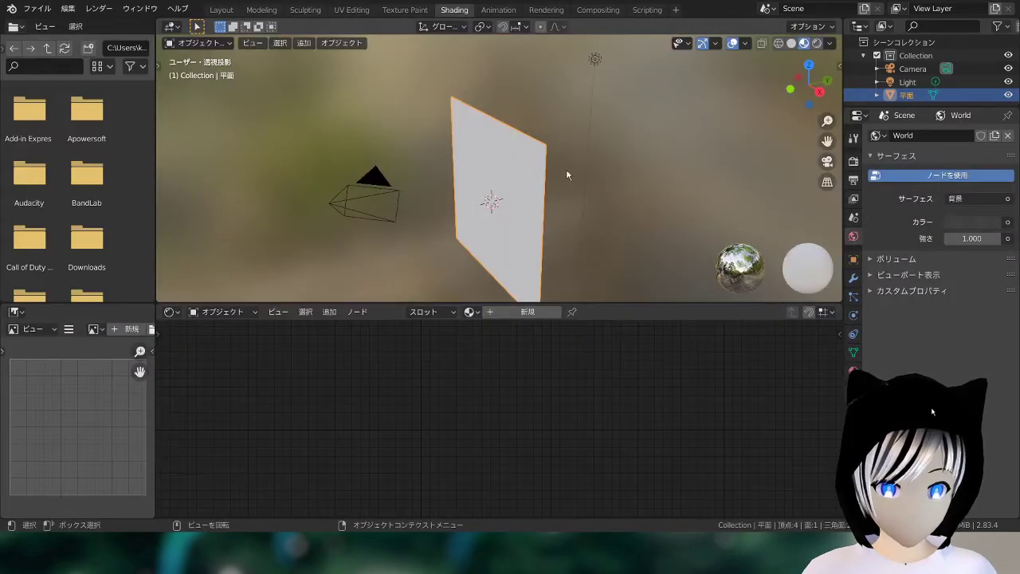
Create a new material for the plane in the Material properties.
middle_click_drag(612, 242, 562, 247)
middle_click_drag(771, 274, 688, 269)
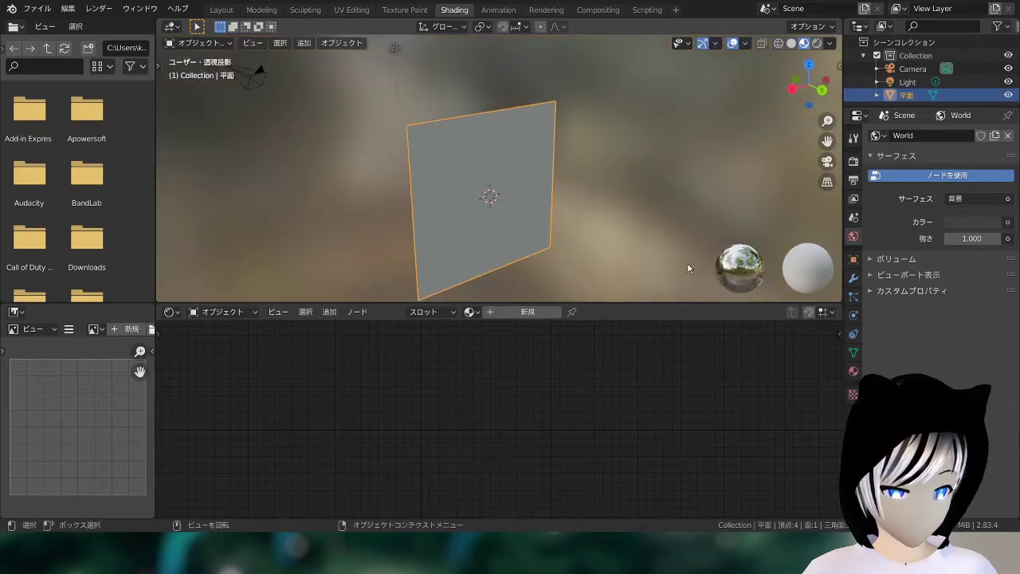
left_click(853, 370)
left_click(933, 195)
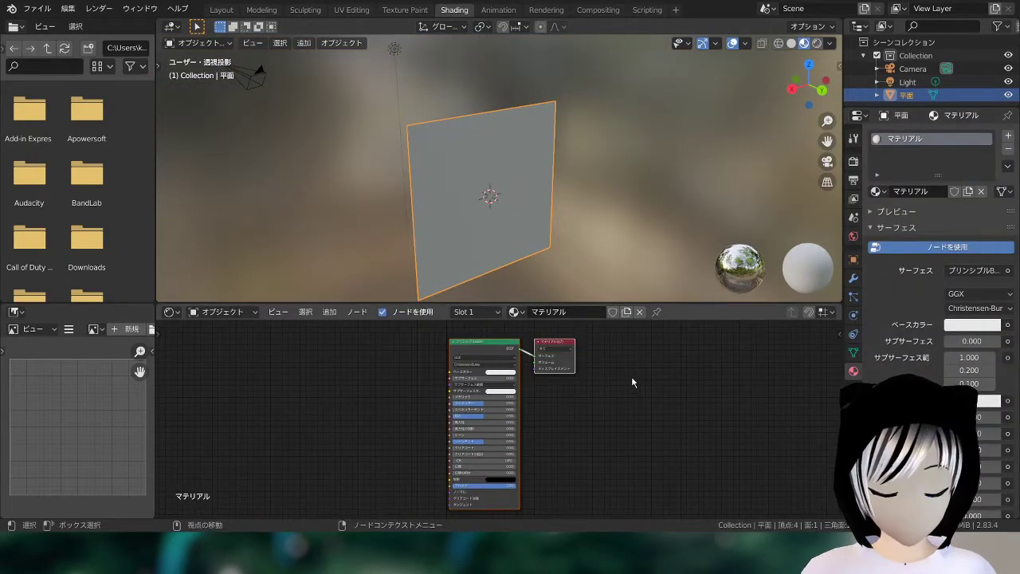
Move the Material Output node further right and fit the Principled BSDF in view.
scroll(620, 372, "up", 2)
scroll(571, 420, "up", 1)
scroll(571, 420, "up", 1)
middle_click_drag(617, 367, 497, 351)
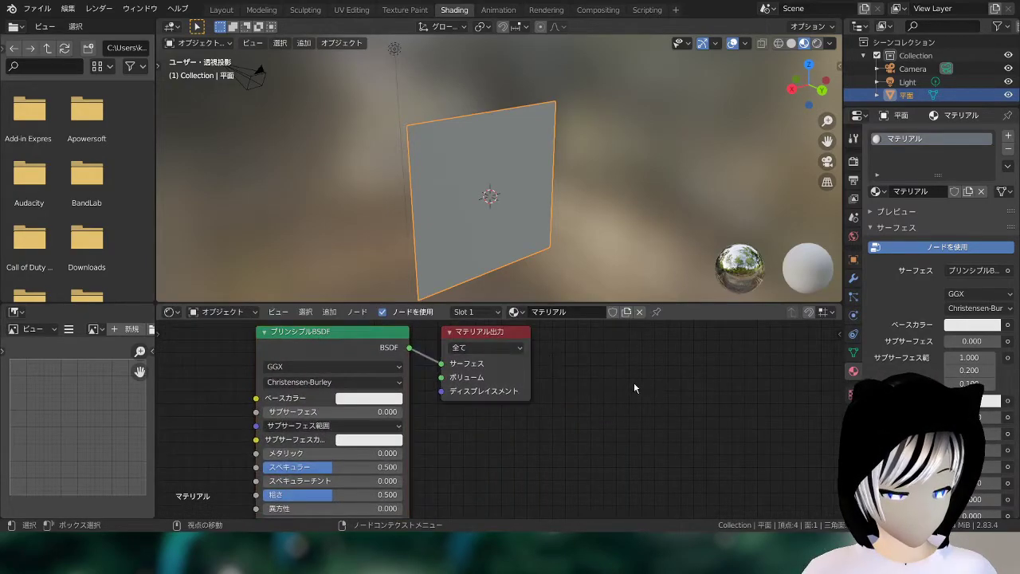
scroll(638, 399, "down", 1)
left_click_drag(539, 366, 662, 364)
scroll(524, 384, "up", 1)
scroll(510, 410, "down", 2)
scroll(494, 436, "down", 1)
key("Home")
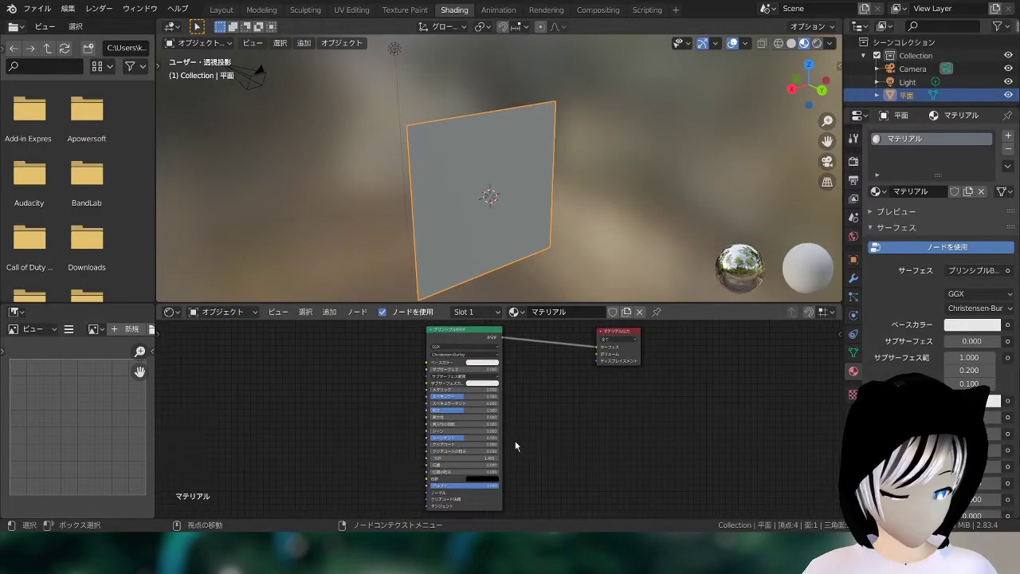
Add an Image Texture node from the Texture add menu.
scroll(542, 426, "up", 1)
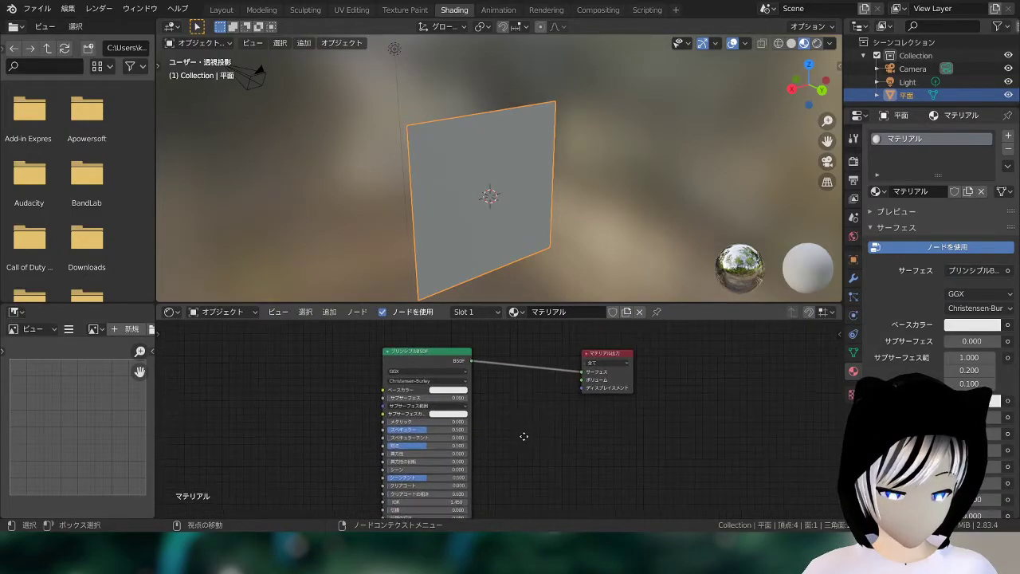
scroll(550, 414, "up", 1)
scroll(518, 389, "up", 1)
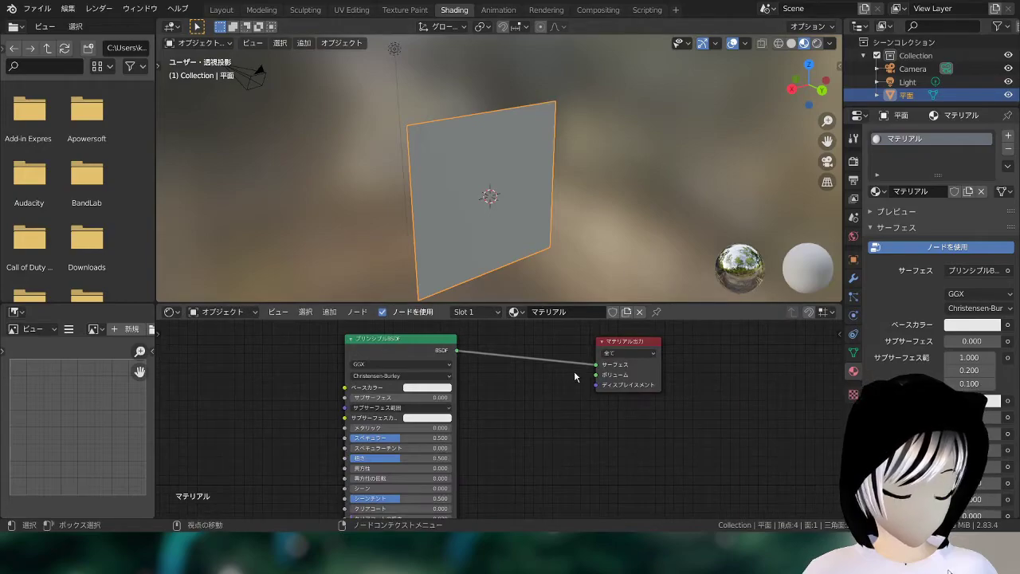
scroll(574, 377, "down", 1)
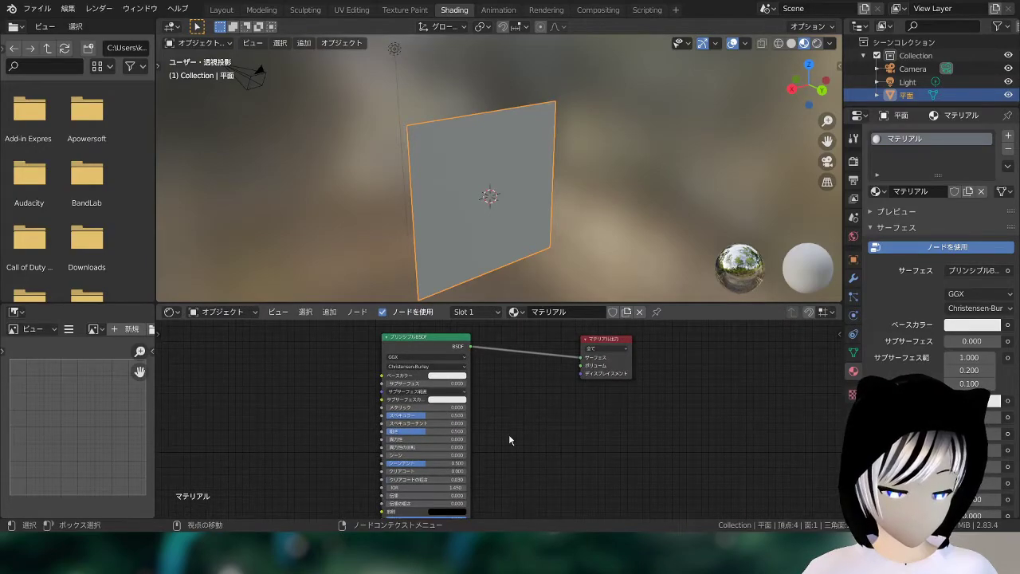
key("shift+a")
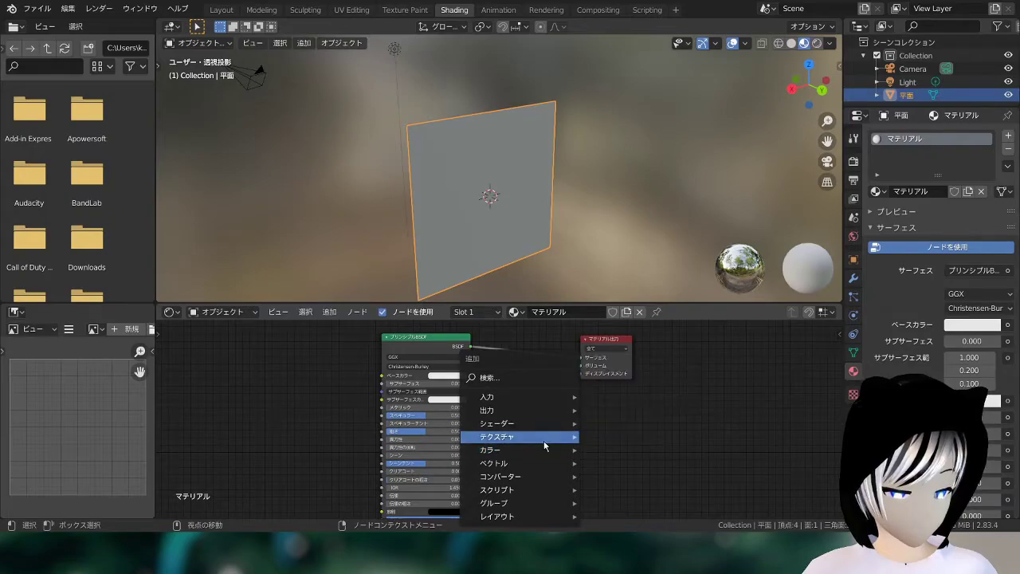
mouse_move(518, 437)
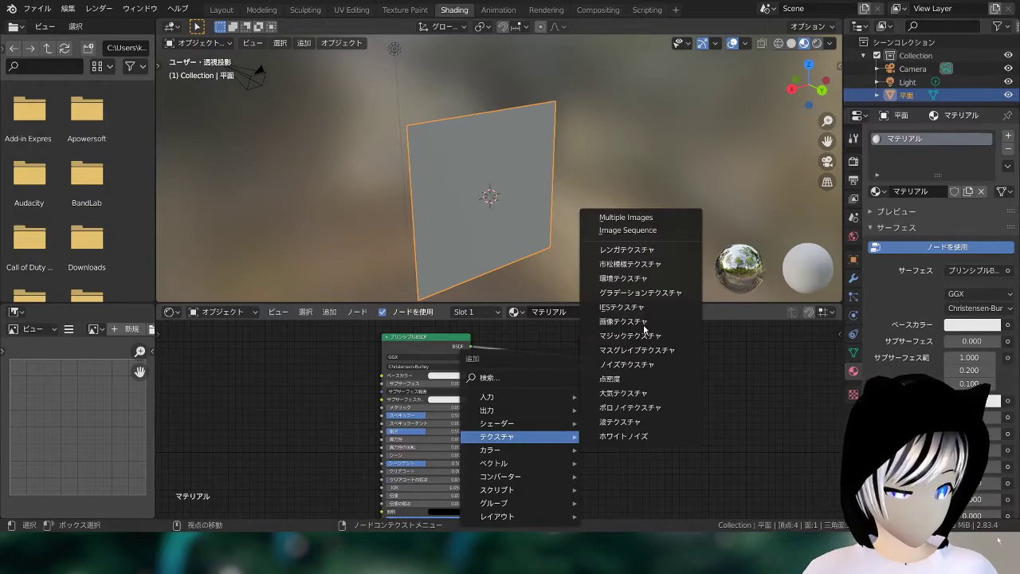
left_click(644, 323)
Place the Image Texture node below the Material Output.
left_click(580, 408)
scroll(580, 408, "up", 1)
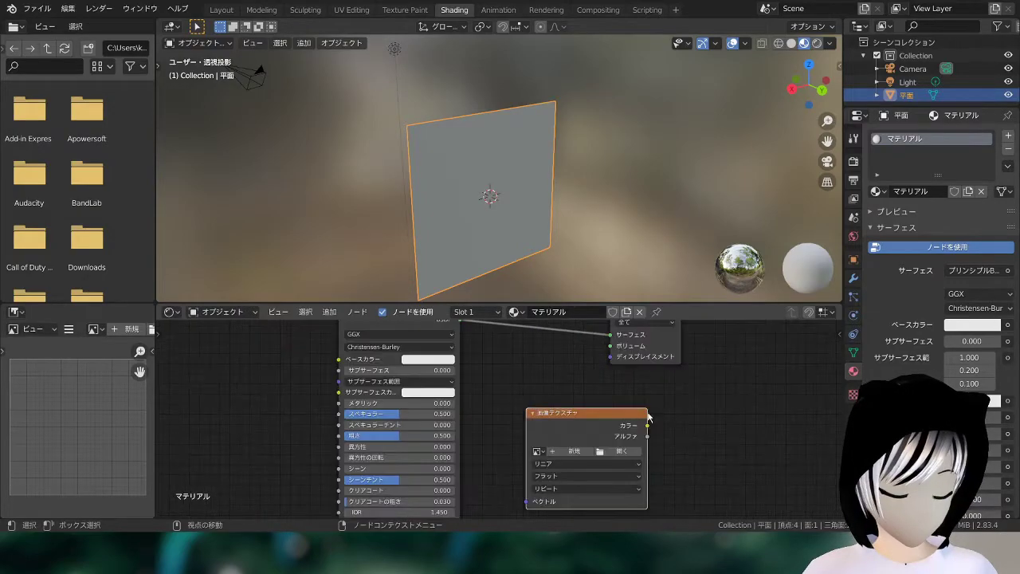
scroll(613, 431, "up", 1)
scroll(626, 391, "down", 2)
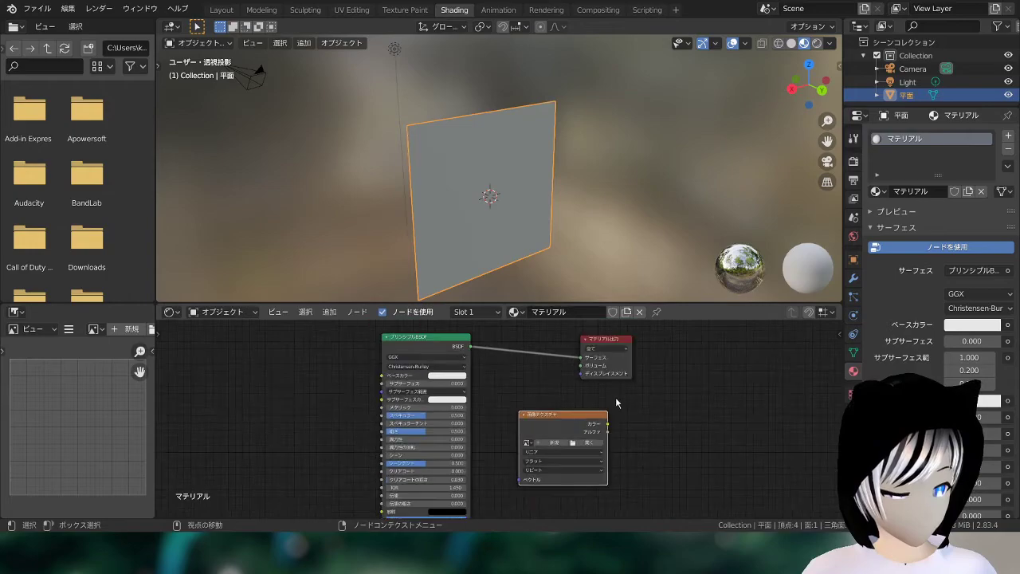
middle_click_drag(614, 401, 580, 353)
scroll(570, 358, "up", 2)
scroll(564, 362, "up", 1)
scroll(527, 397, "up", 1)
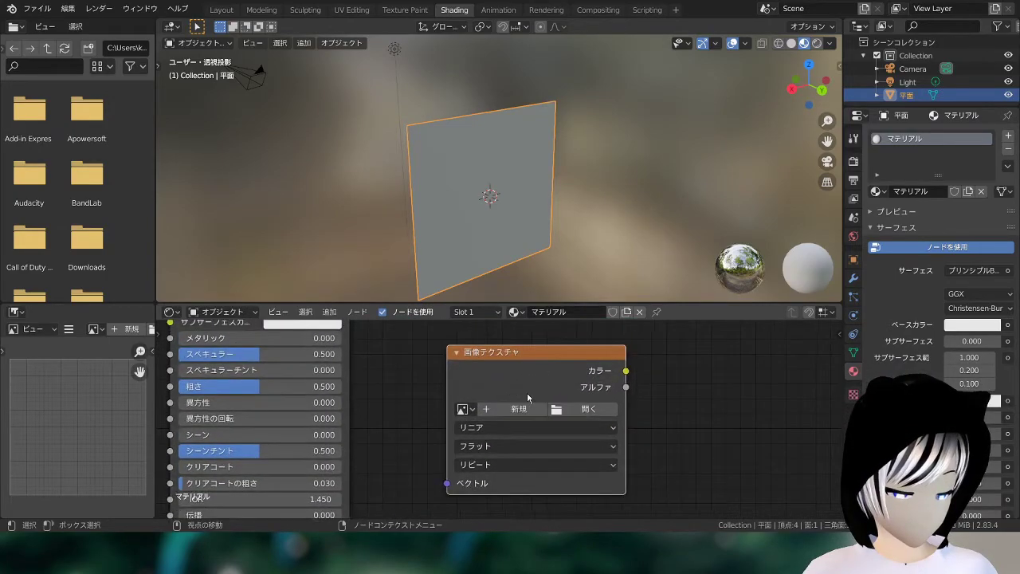
Give the node a new blank 1024×1024 image named 無題.
left_click(518, 408)
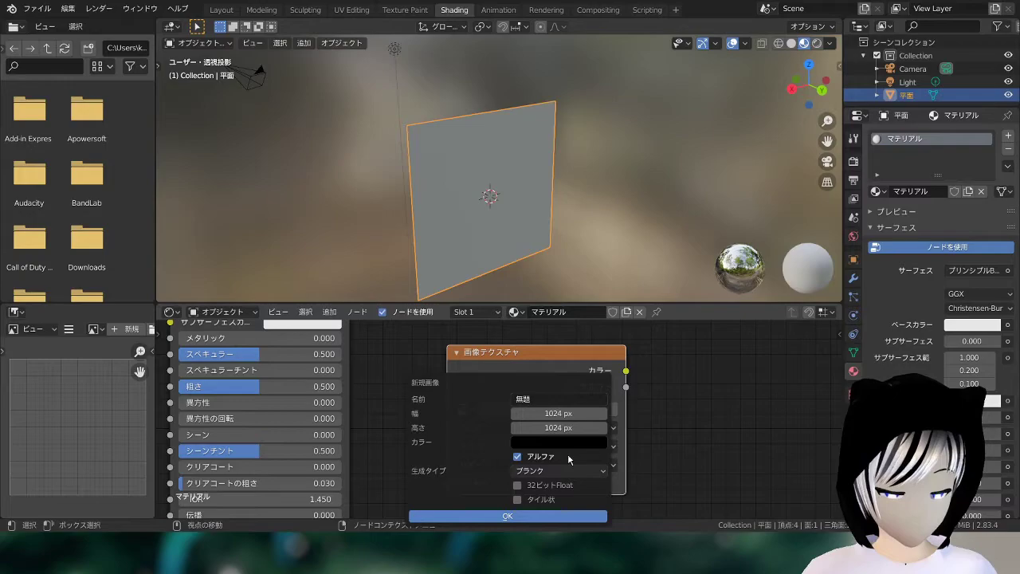
left_click(507, 515)
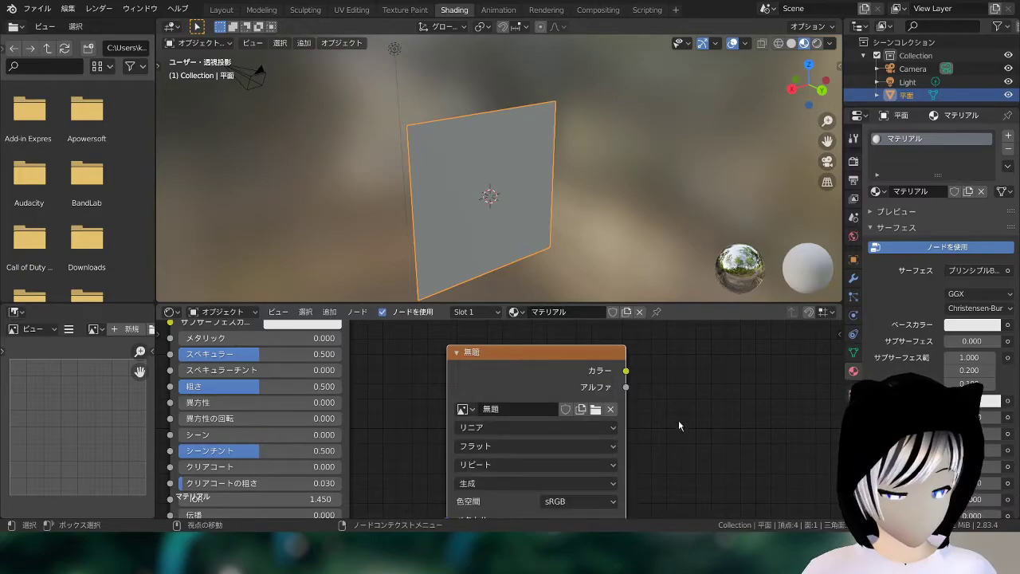
scroll(689, 399, "down", 2)
scroll(675, 388, "down", 2)
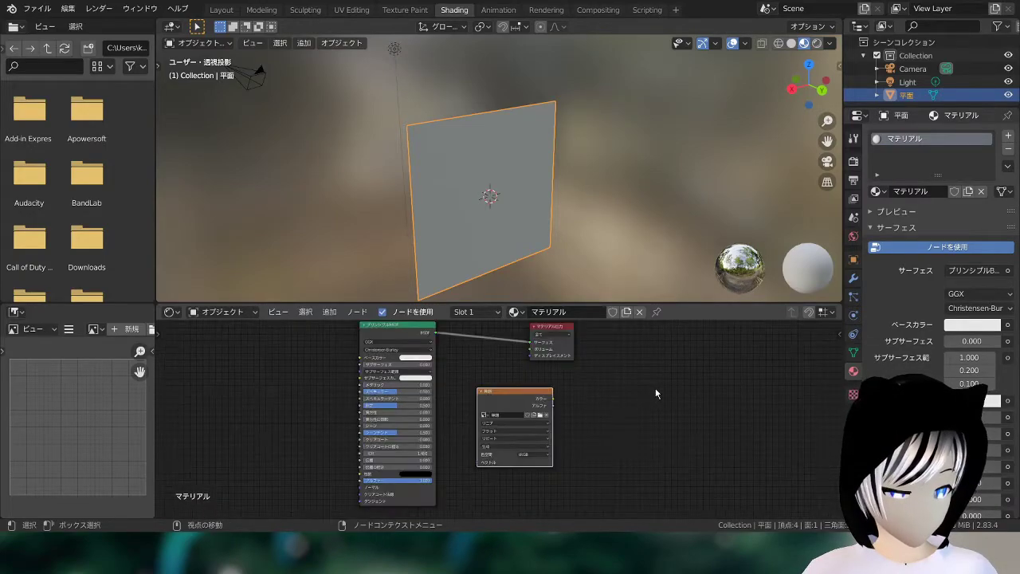
scroll(623, 444, "down", 2)
scroll(583, 436, "up", 2)
mouse_move(617, 281)
middle_mouse_down()
mouse_move(618, 333)
mouse_move(547, 221)
mouse_move(467, 221)
mouse_move(489, 221)
mouse_move(443, 124)
middle_mouse_up()
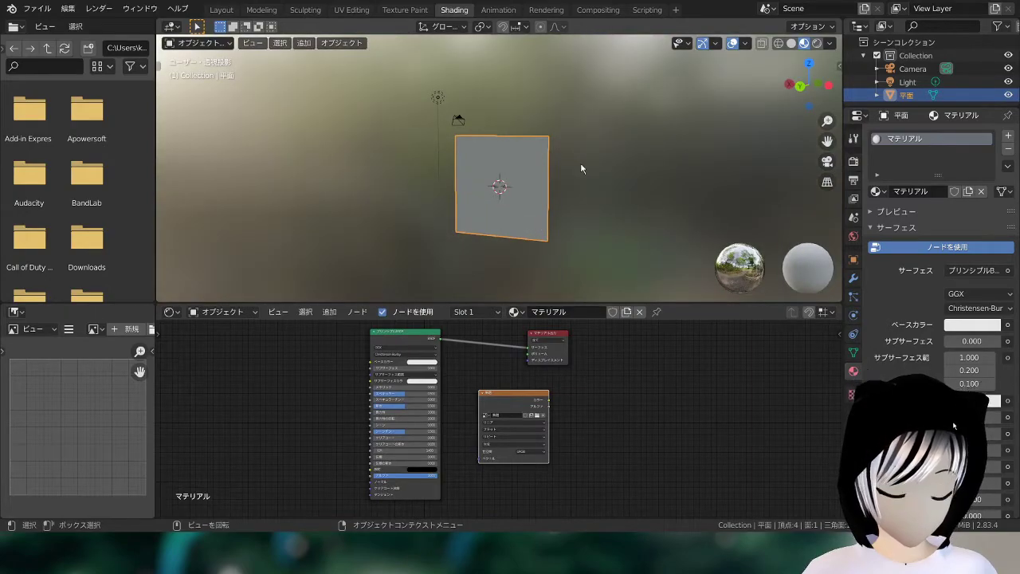
View the plane head-on with rendered viewport shading.
key("Tab")
key("Tab")
mouse_move(578, 187)
middle_mouse_down()
mouse_move(583, 200)
mouse_move(618, 205)
middle_mouse_up()
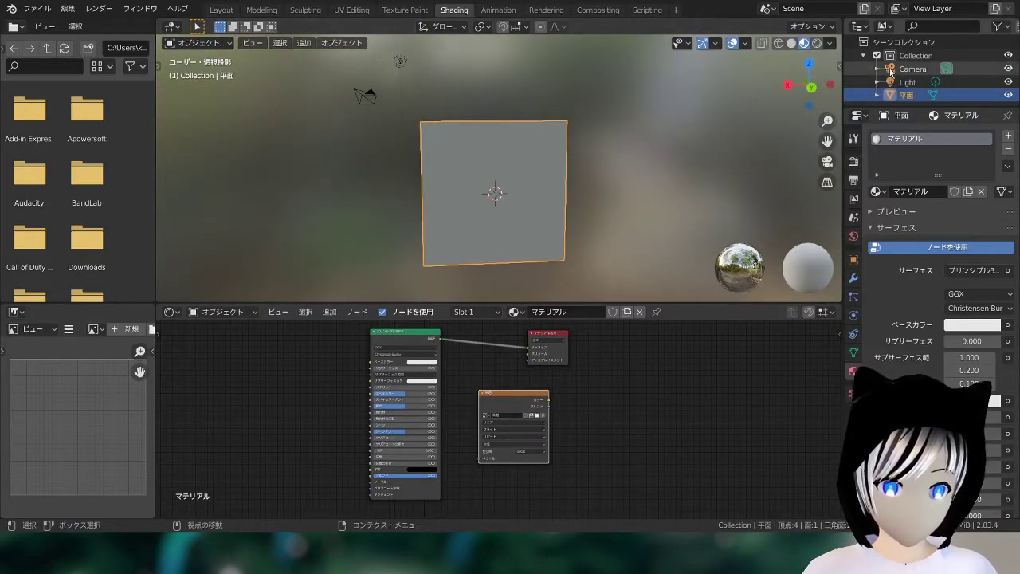
left_click(817, 43)
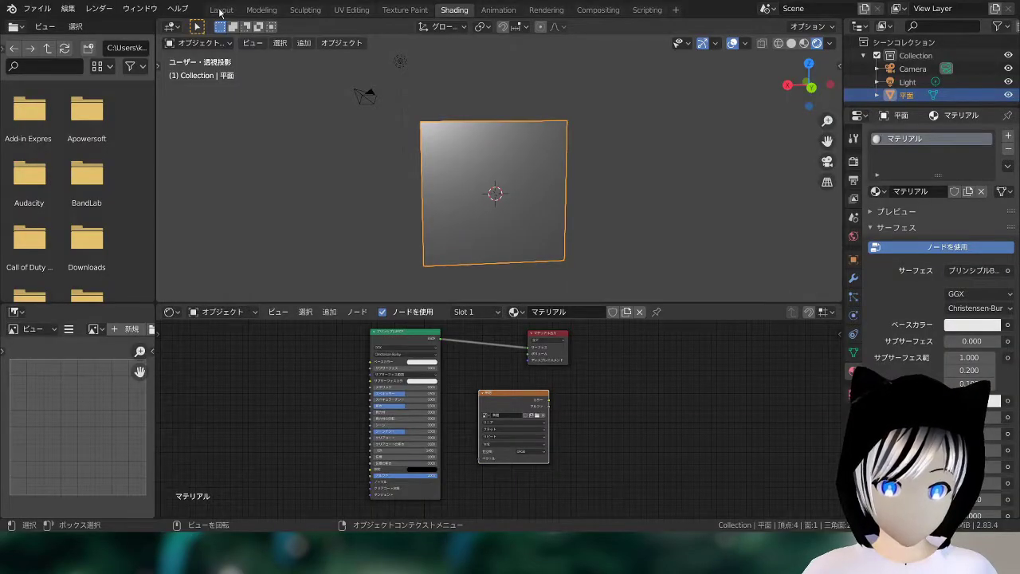
Back in the Layout workspace, delete the light via 削除.
left_click(221, 10)
scroll(579, 266, "up", 2)
left_click(389, 67)
right_click(390, 69)
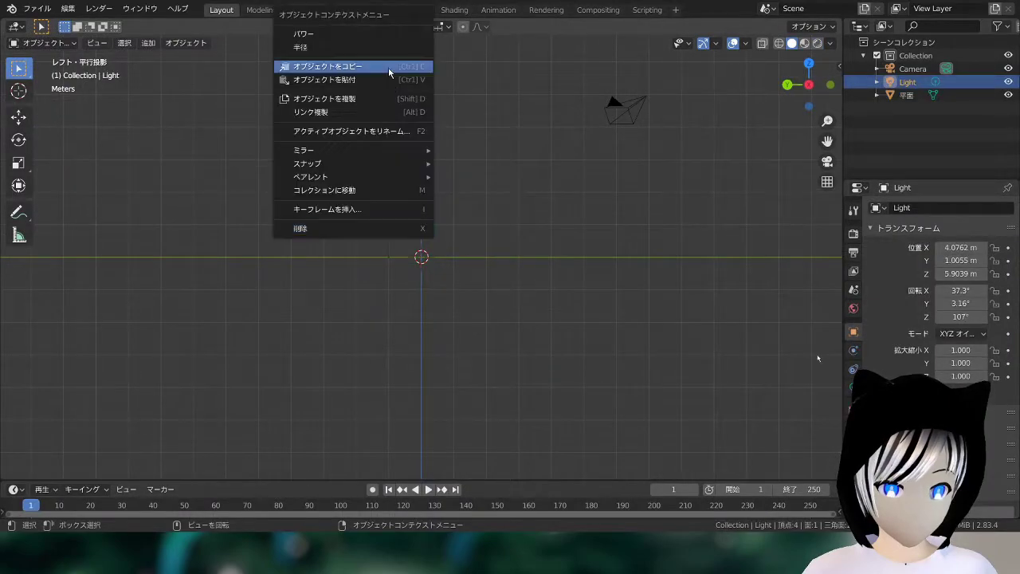
right_click(351, 225)
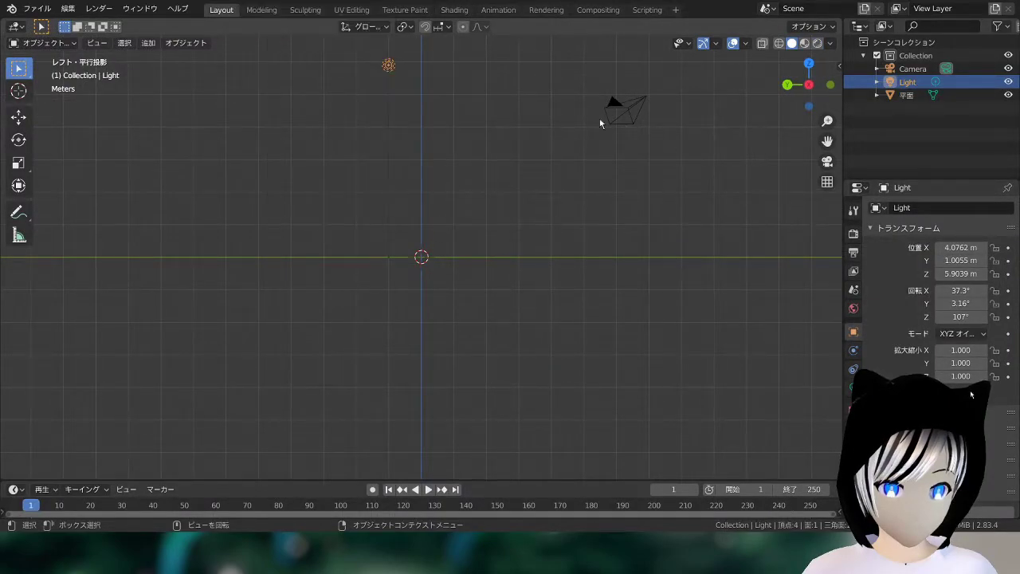
right_click(383, 78)
left_click(345, 227)
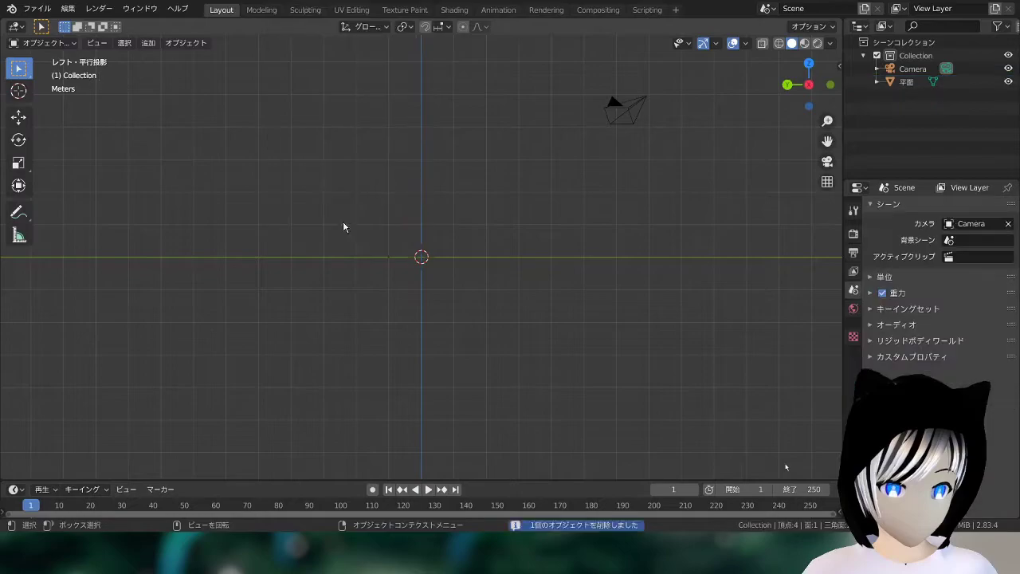
Delete the camera so only the plane remains.
left_click(637, 111)
right_click(643, 112)
left_click(615, 226)
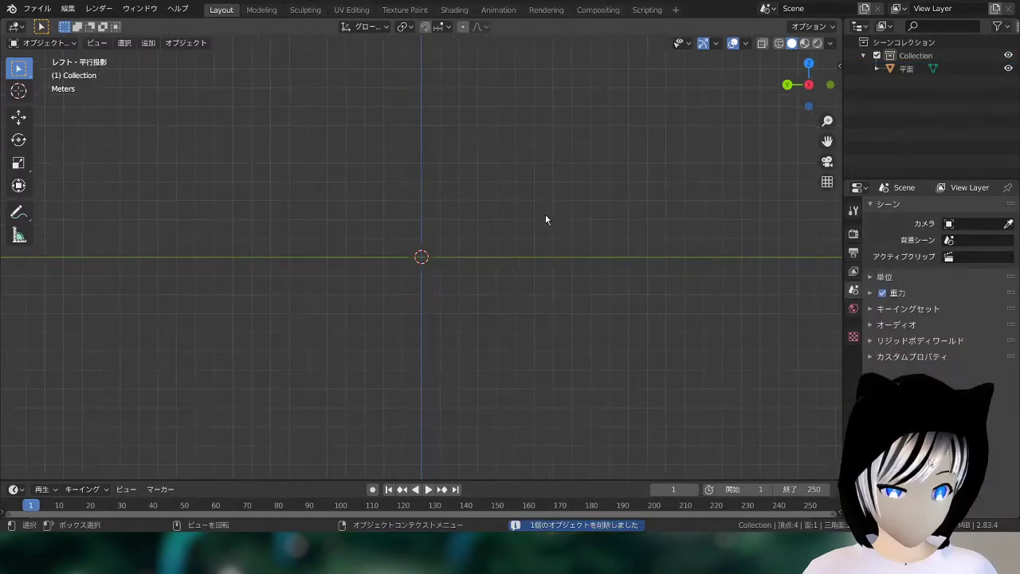
middle_click_drag(548, 216, 560, 247)
key("shift+a")
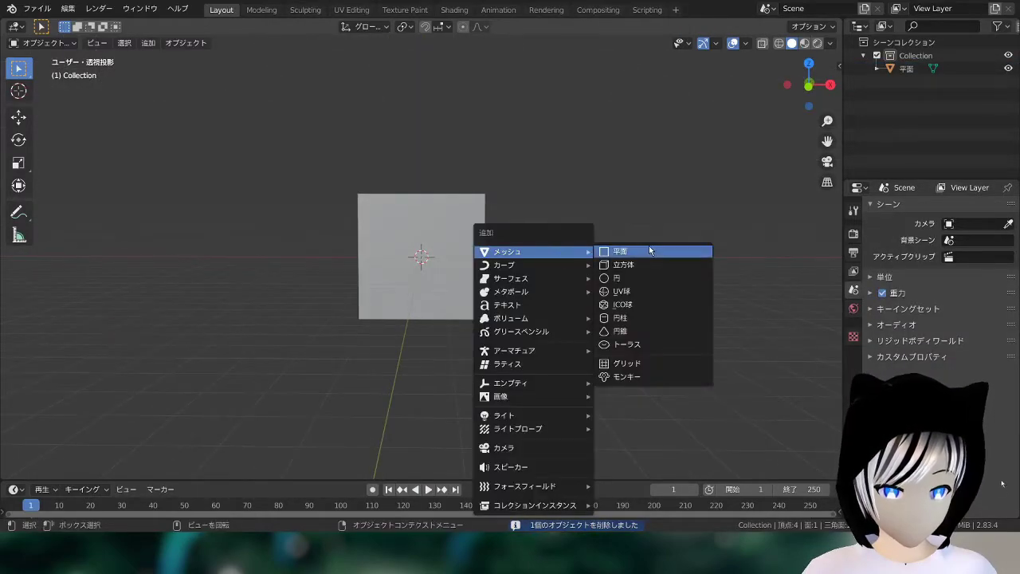
Add a circle mesh and fill it with a face.
left_click(653, 277)
middle_click_drag(618, 288, 479, 270)
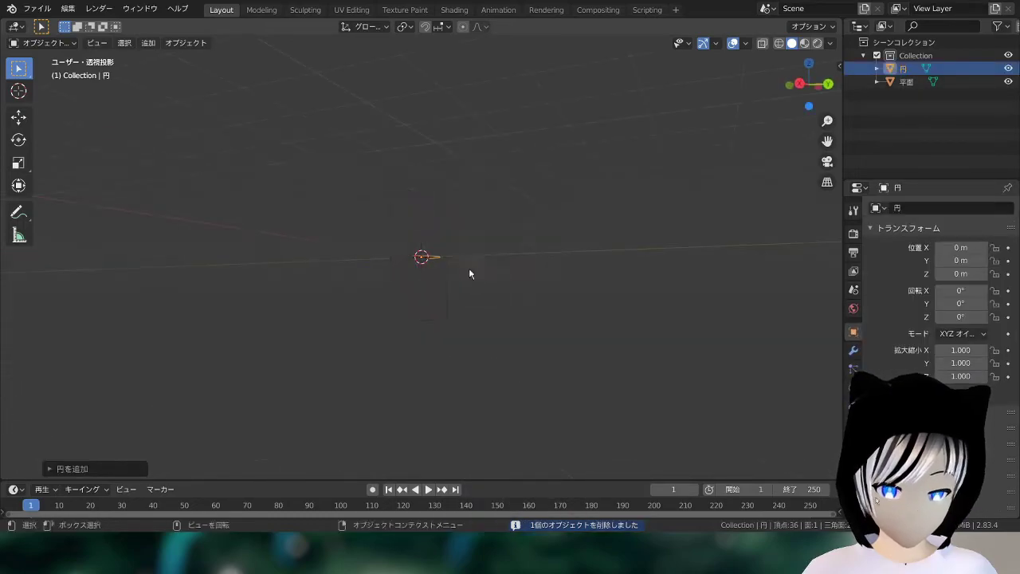
left_click(809, 104)
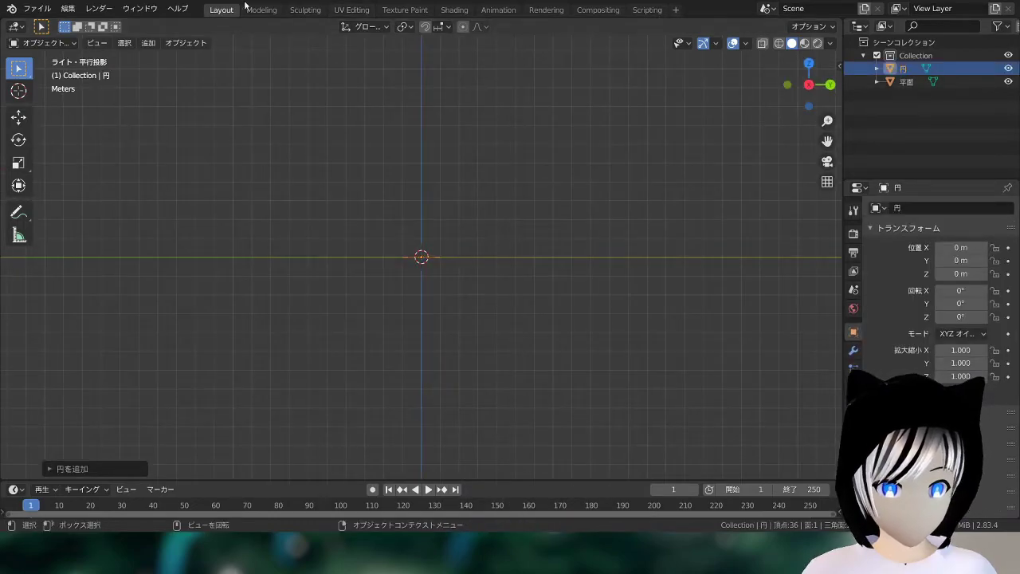
left_click(261, 10)
mouse_move(541, 224)
middle_mouse_down()
mouse_move(508, 215)
mouse_move(532, 218)
middle_mouse_up()
key("f")
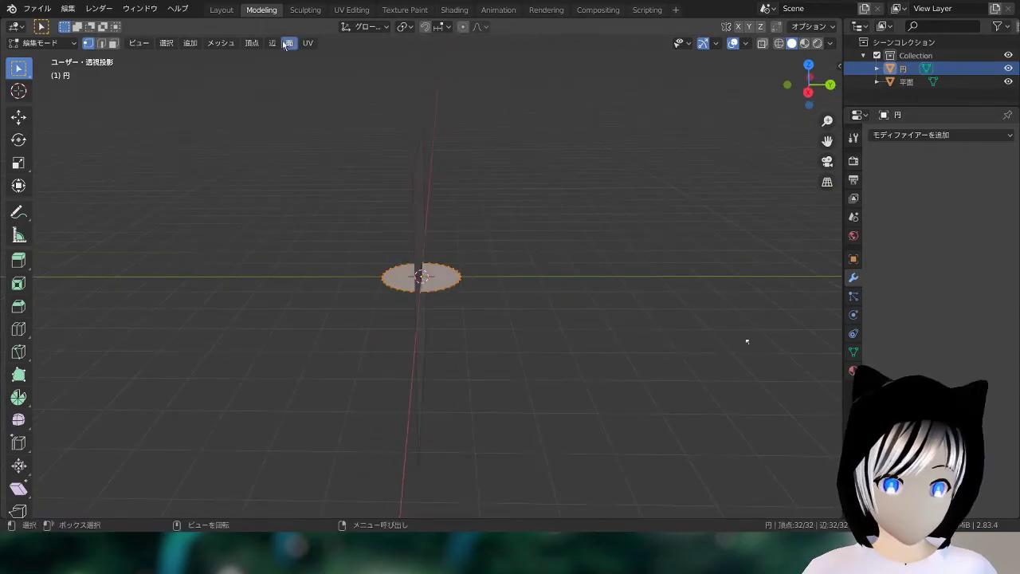
left_click(222, 10)
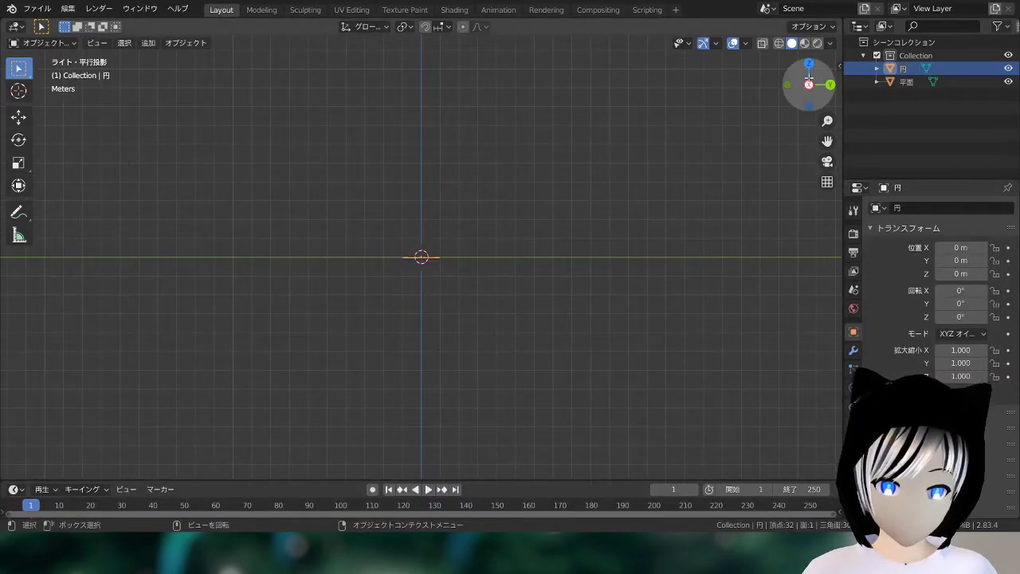
Rotate the circle 90° about X and shift it along Y.
key("r")
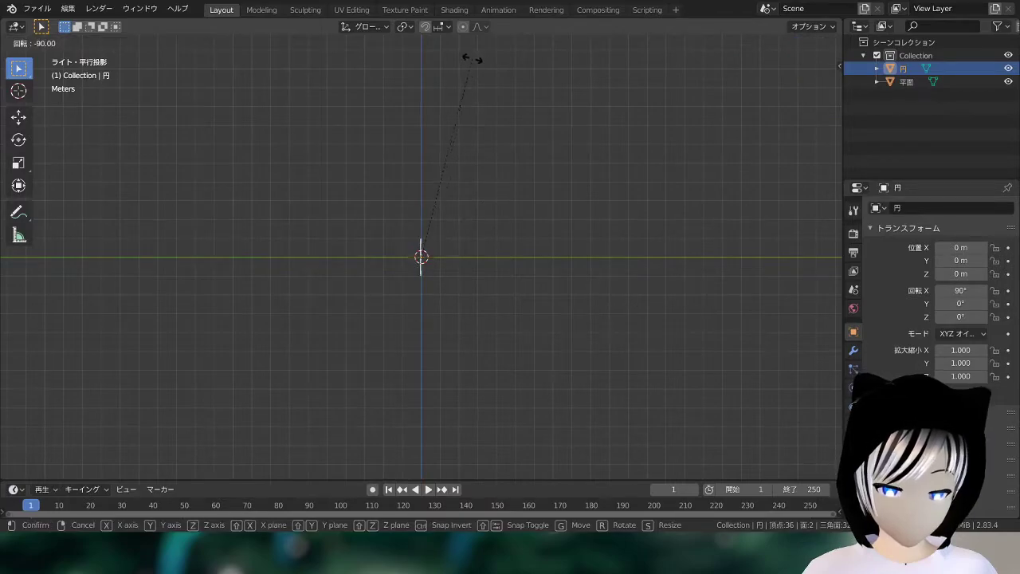
left_click(471, 58)
mouse_move(580, 195)
middle_mouse_down()
mouse_move(517, 199)
mouse_move(495, 190)
middle_mouse_up()
key("g")
key("y")
left_click(557, 193)
Set the circle at Y 0.617 m, deselect it, and open Shading.
middle_click_drag(557, 193, 481, 259)
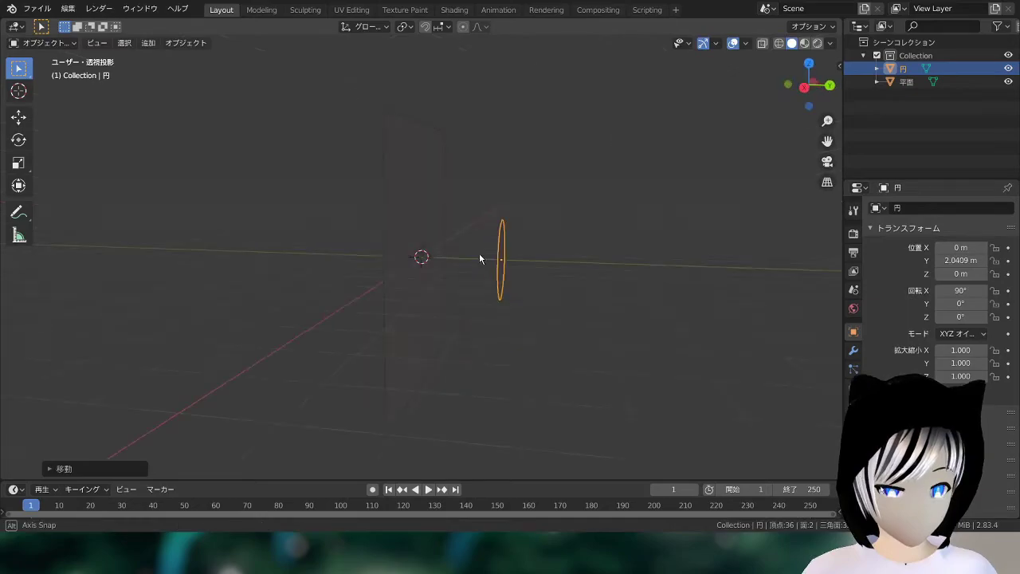
key("g")
key("y")
left_click(675, 276)
mouse_move(675, 277)
middle_mouse_down()
mouse_move(359, 257)
mouse_move(655, 268)
mouse_move(539, 86)
middle_mouse_up()
left_click(598, 252)
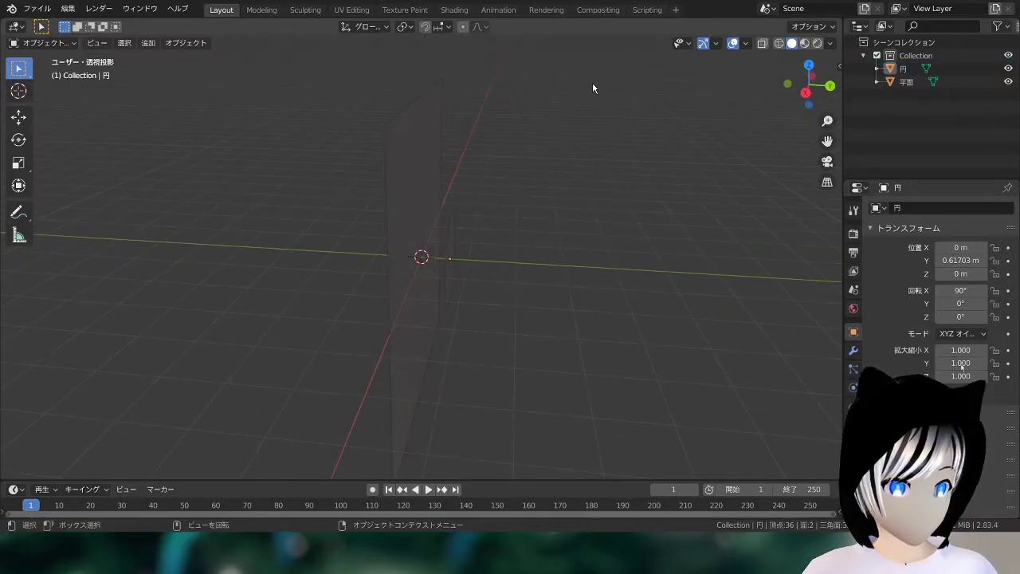
left_click(454, 10)
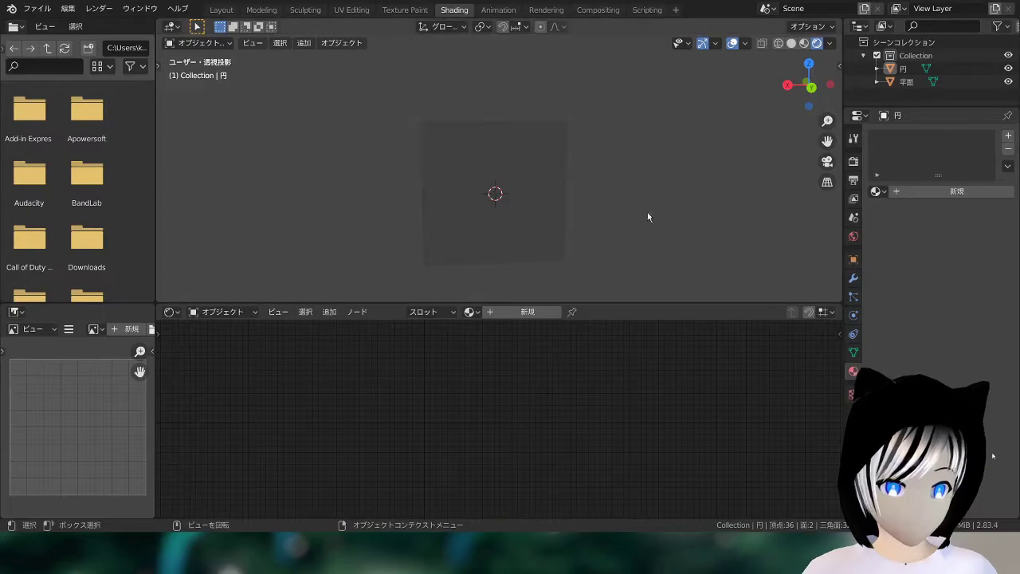
Switch the viewport to Material Preview and create a new material for the circle.
mouse_move(550, 201)
middle_mouse_down()
mouse_move(566, 216)
mouse_move(647, 202)
mouse_move(515, 198)
mouse_move(591, 222)
middle_mouse_up()
left_click(515, 197)
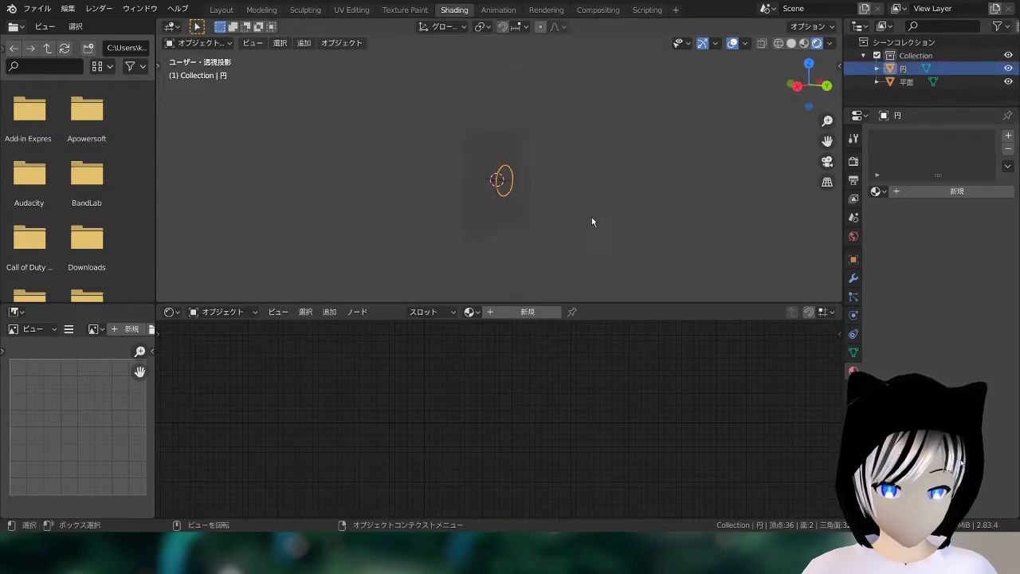
left_click(809, 45)
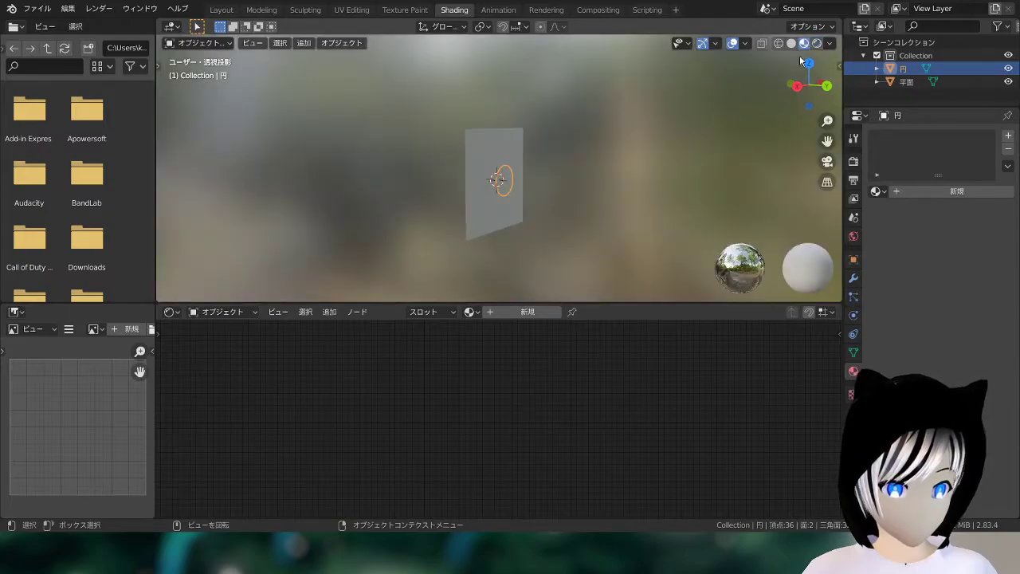
scroll(630, 208, "up", 4)
left_click(956, 191)
Delete the Principled BSDF node from the circle's material.
scroll(554, 374, "up", 2)
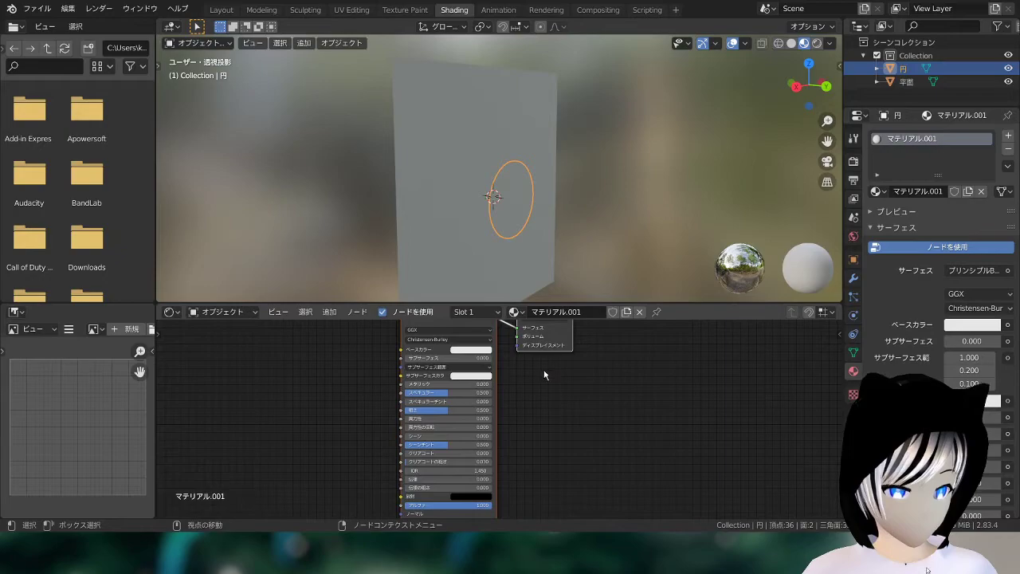
scroll(526, 363, "down", 1)
scroll(492, 351, "up", 1)
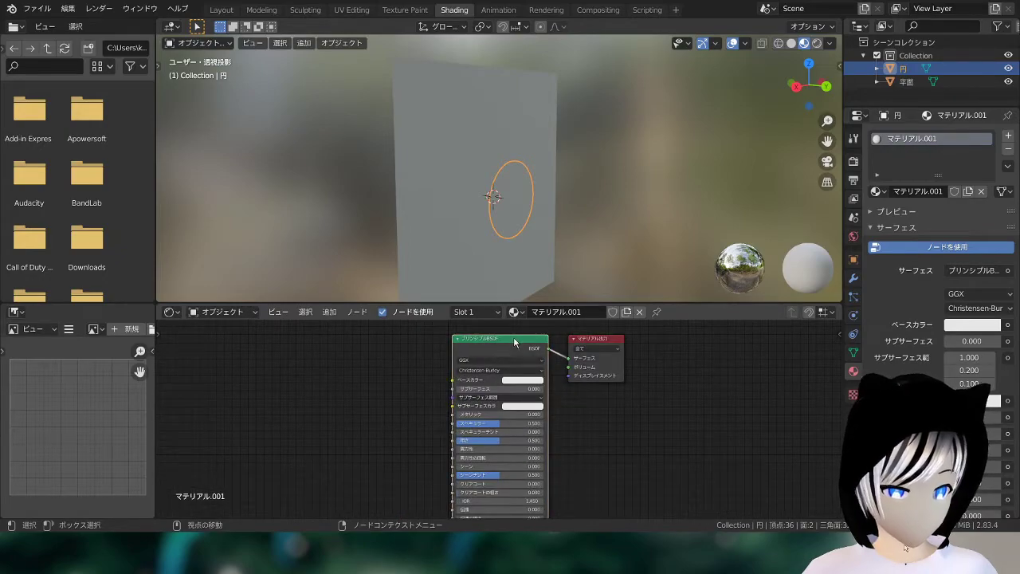
right_click(516, 347)
left_click(507, 355)
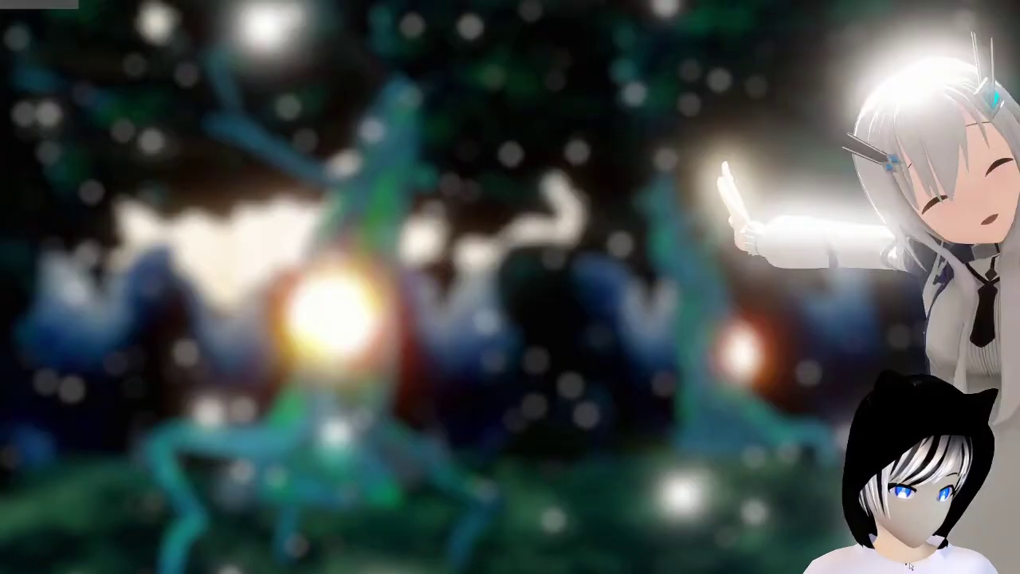
key("shift+a")
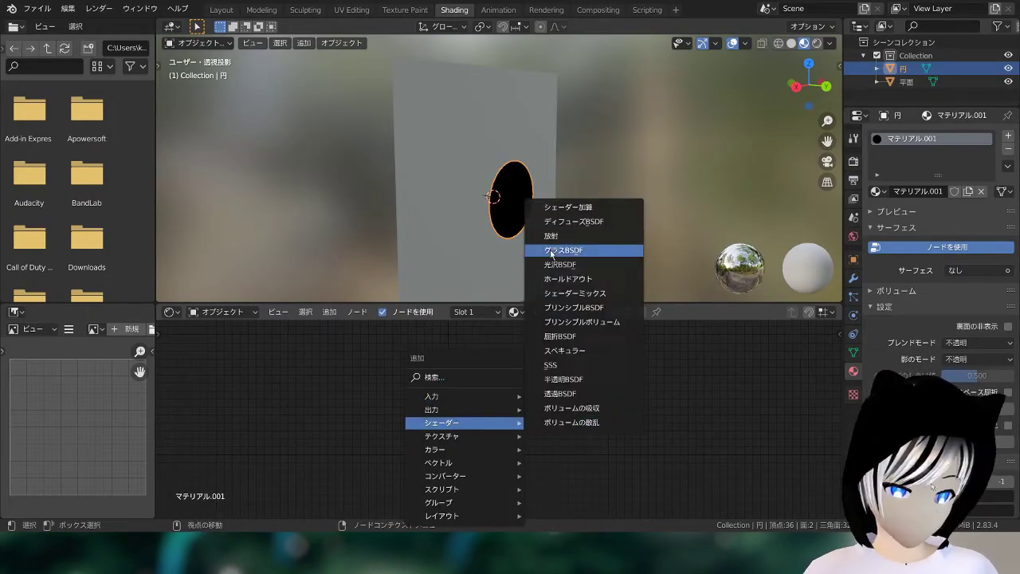
Add an Emission shader and link it to the Material Output Surface.
left_click(551, 236)
left_click(417, 359)
scroll(446, 374, "up", 2)
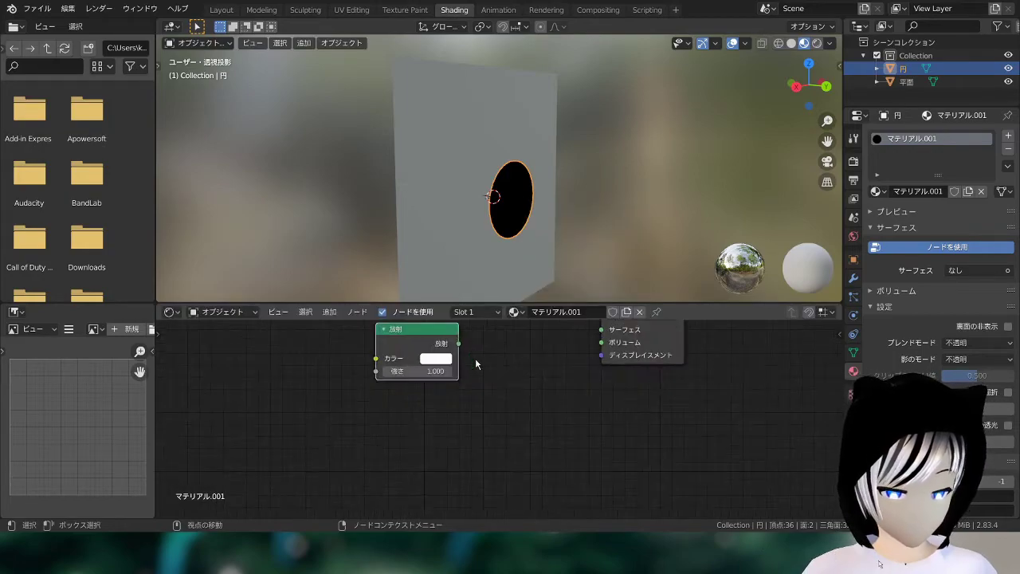
scroll(464, 413, "up", 1)
key("g")
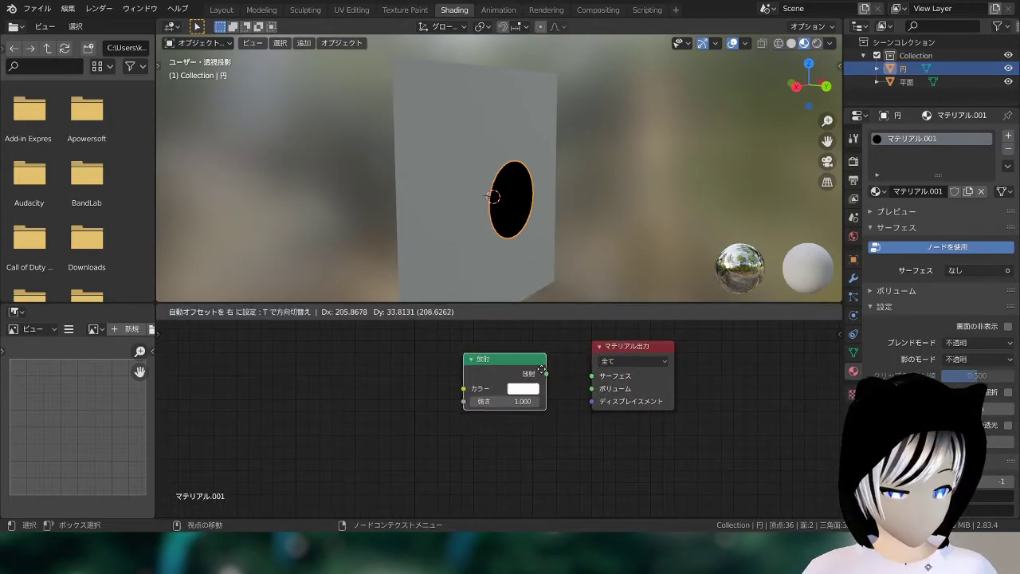
left_click(536, 381)
left_click_drag(529, 377, 592, 376)
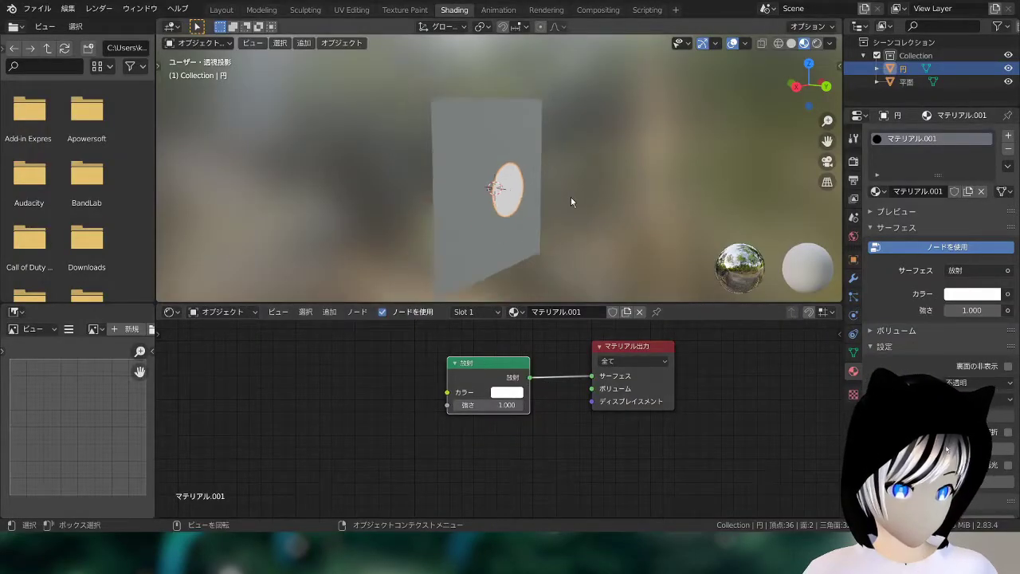
Set the emission strength to 5.000 and its colour to yellow-green.
scroll(572, 200, "up", 2)
left_click_drag(487, 405, 510, 405)
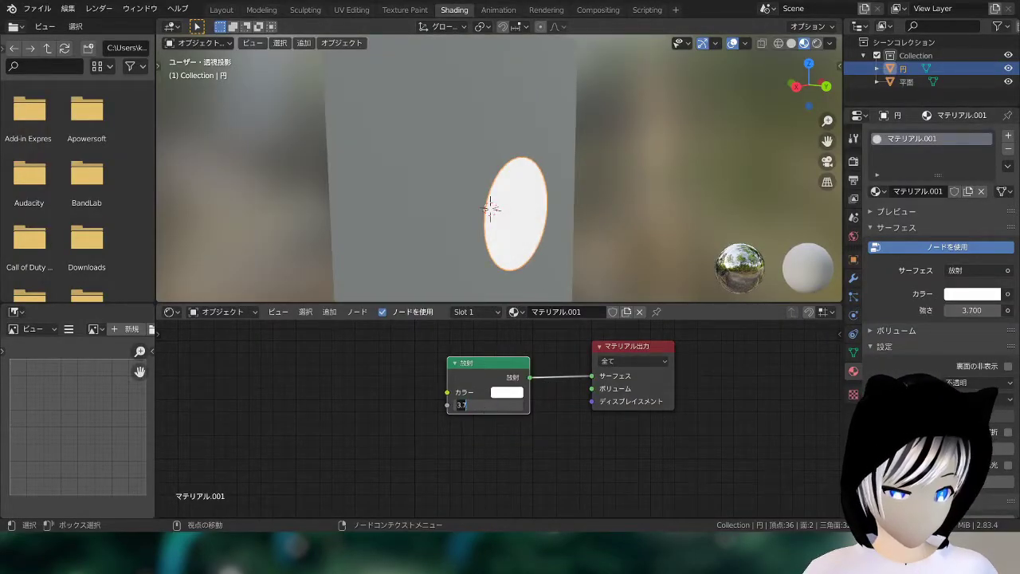
left_click_drag(511, 405, 524, 410)
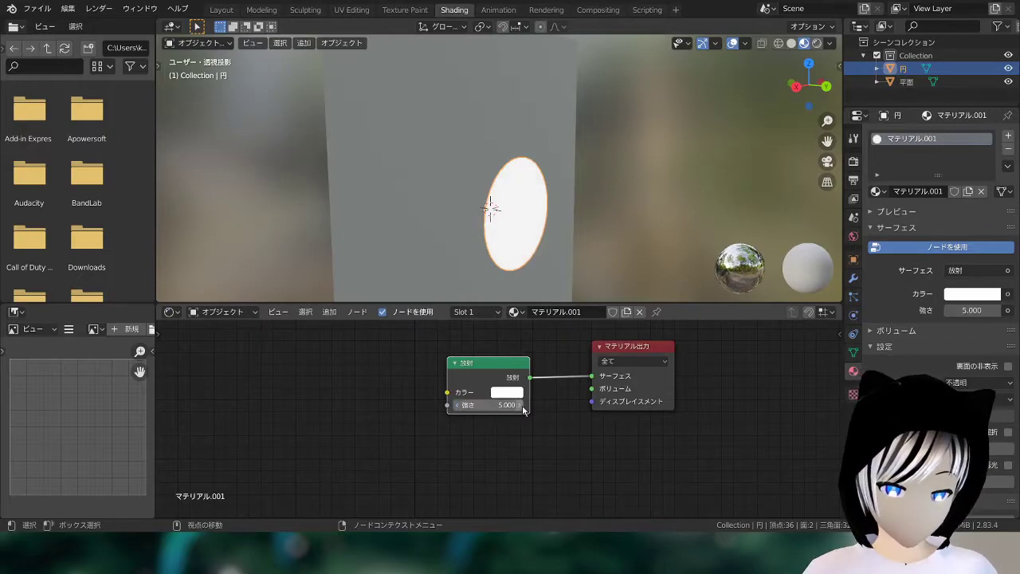
left_click(504, 393)
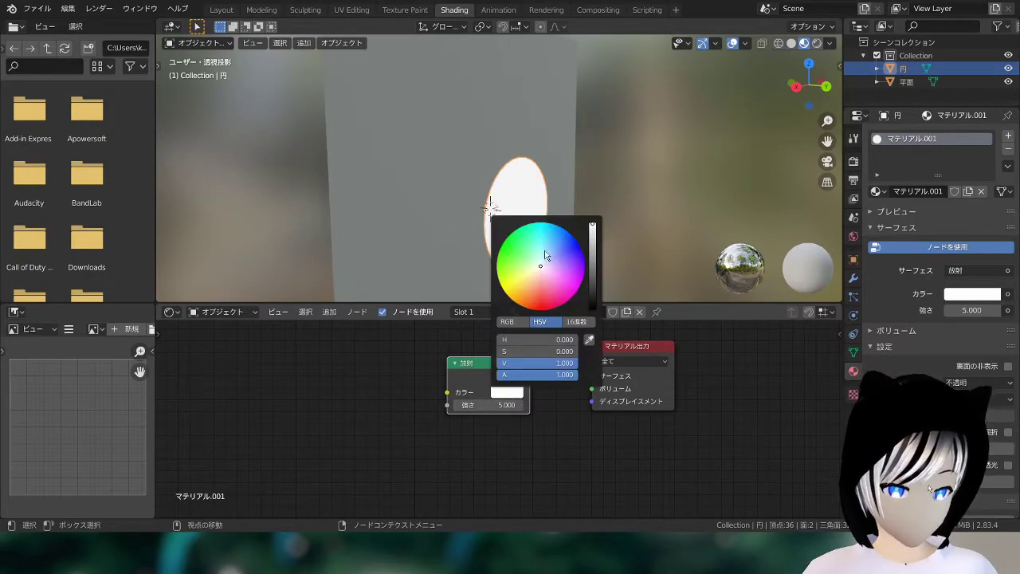
mouse_move(534, 271)
left_mouse_down()
mouse_move(541, 253)
mouse_move(498, 266)
left_mouse_up()
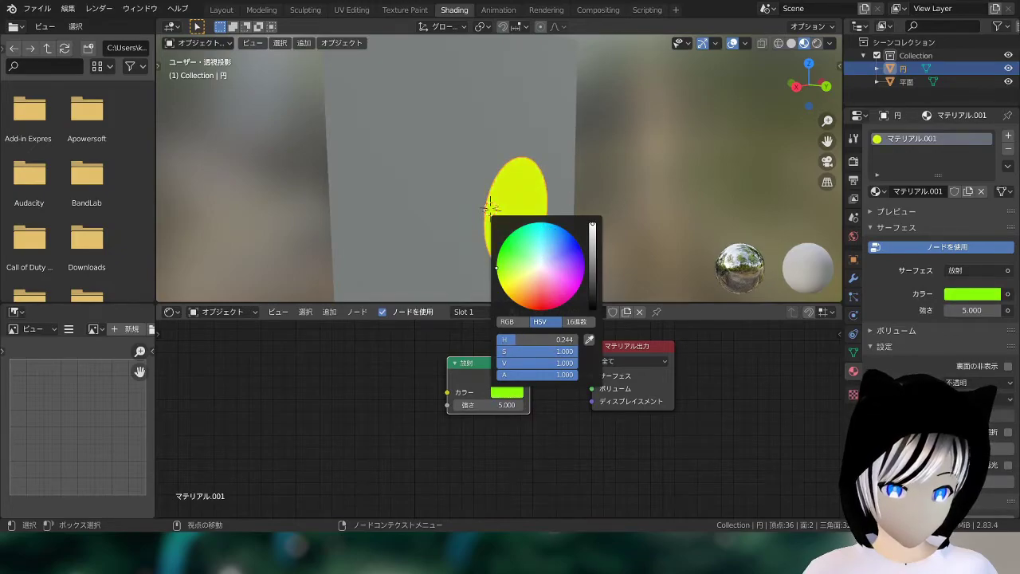
scroll(648, 192, "down", 3)
mouse_move(539, 221)
middle_mouse_down()
mouse_move(560, 197)
mouse_move(516, 200)
middle_mouse_up()
left_click(516, 200)
Move the glowing circle along Y in front of the plane and deselect it.
key("g")
key("y")
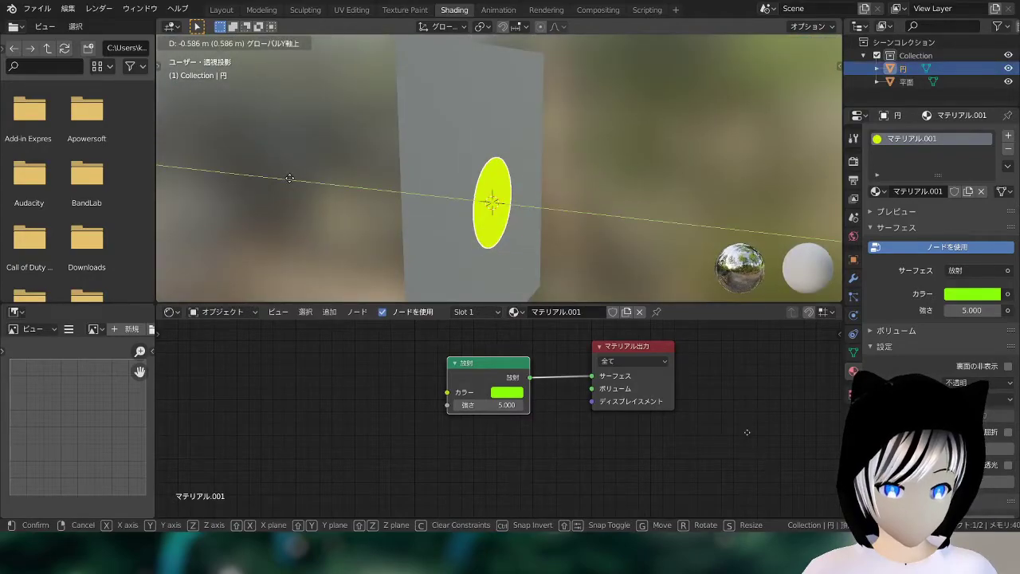
left_click(290, 178)
mouse_move(545, 203)
middle_mouse_down()
mouse_move(355, 188)
mouse_move(590, 201)
middle_mouse_up()
left_click(597, 201)
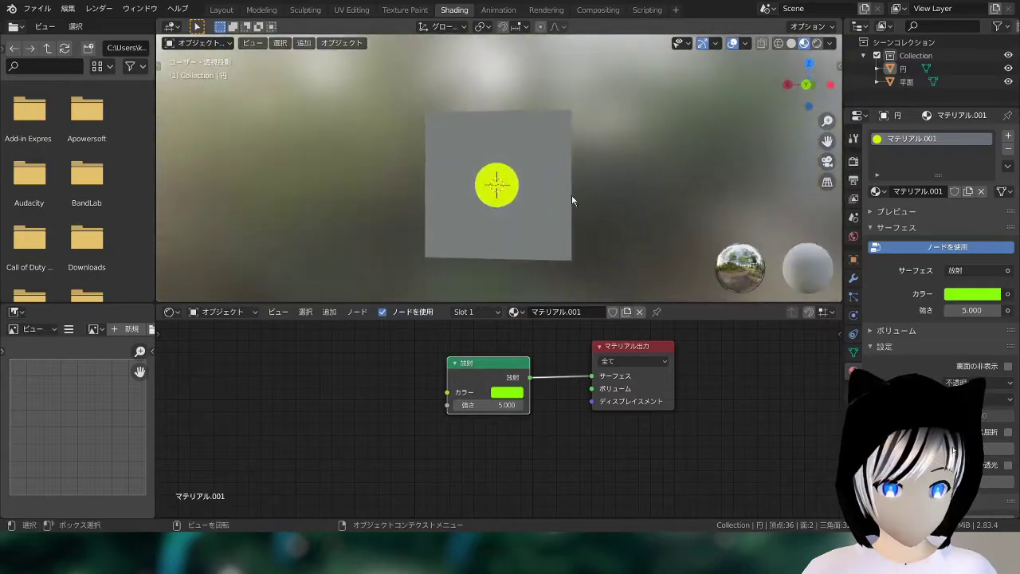
Select the plane and view the Render Properties showing the Eevee engine.
scroll(590, 207, "up", 5)
scroll(558, 180, "down", 7)
left_click(505, 163)
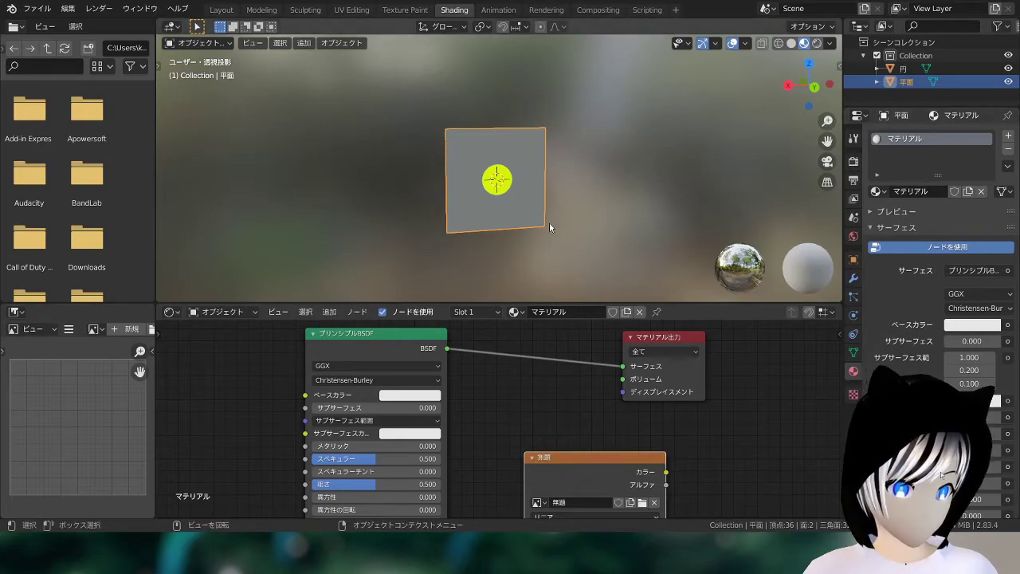
scroll(549, 221, "up", 2)
left_click(849, 148)
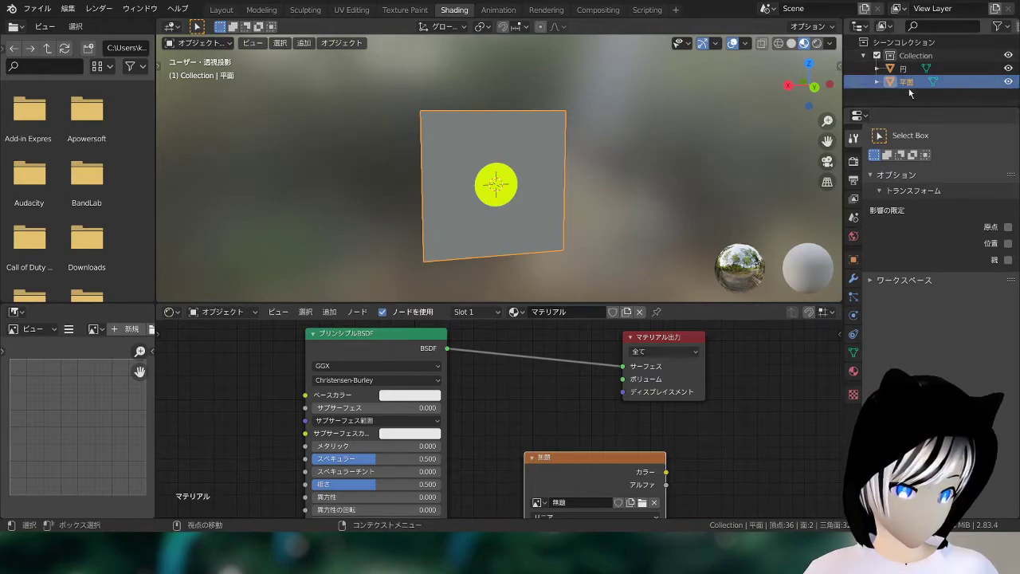
left_click(854, 162)
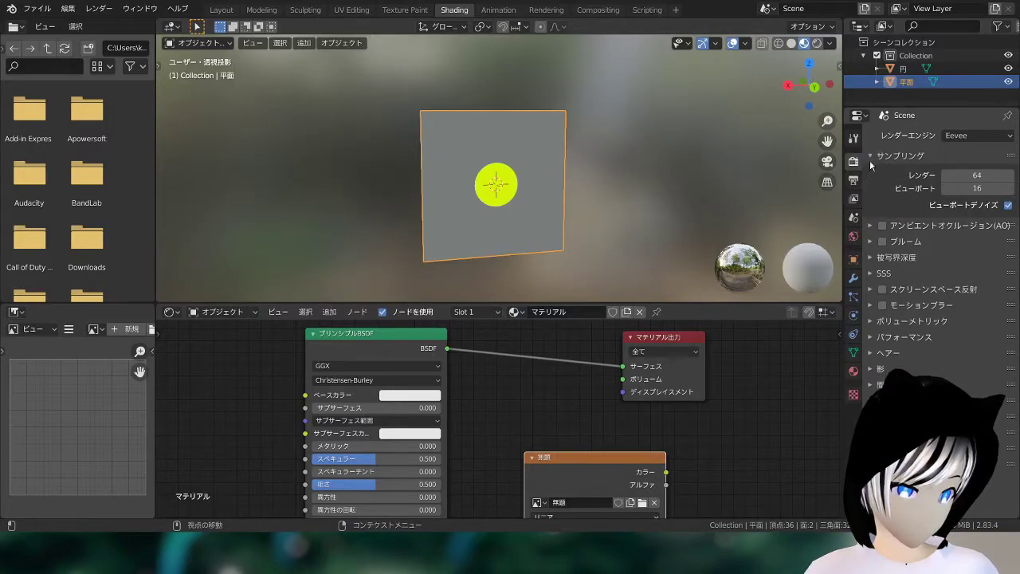
Set the Render Engine to Cycles and scroll down to the Bake panel.
left_click(998, 137)
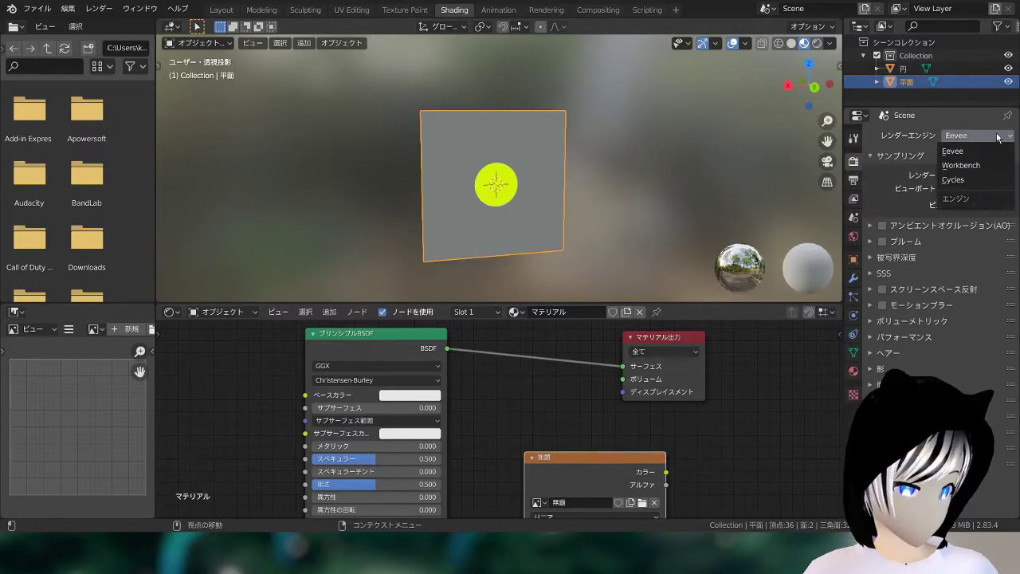
left_click(967, 182)
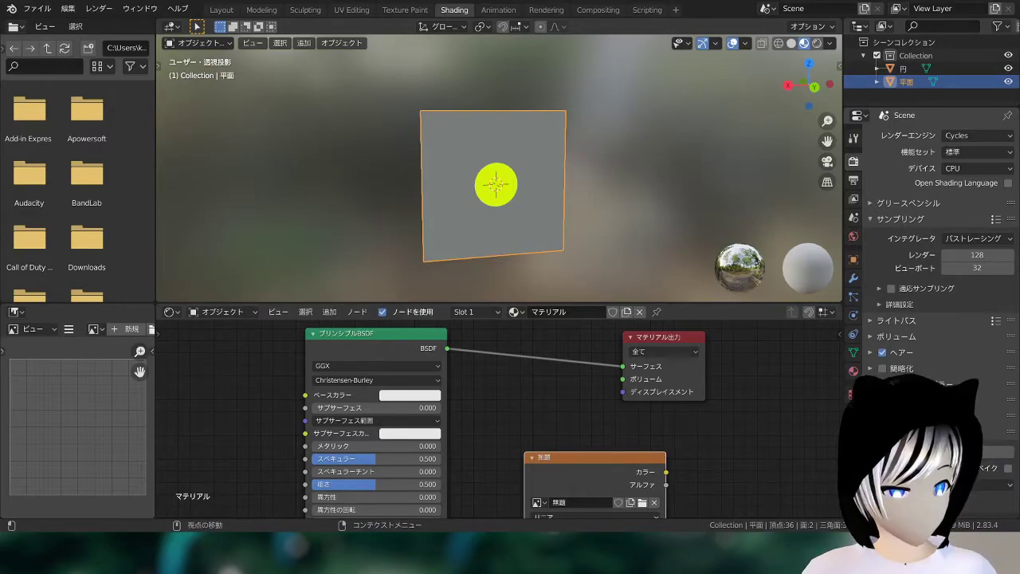
scroll(932, 239, "down", 1)
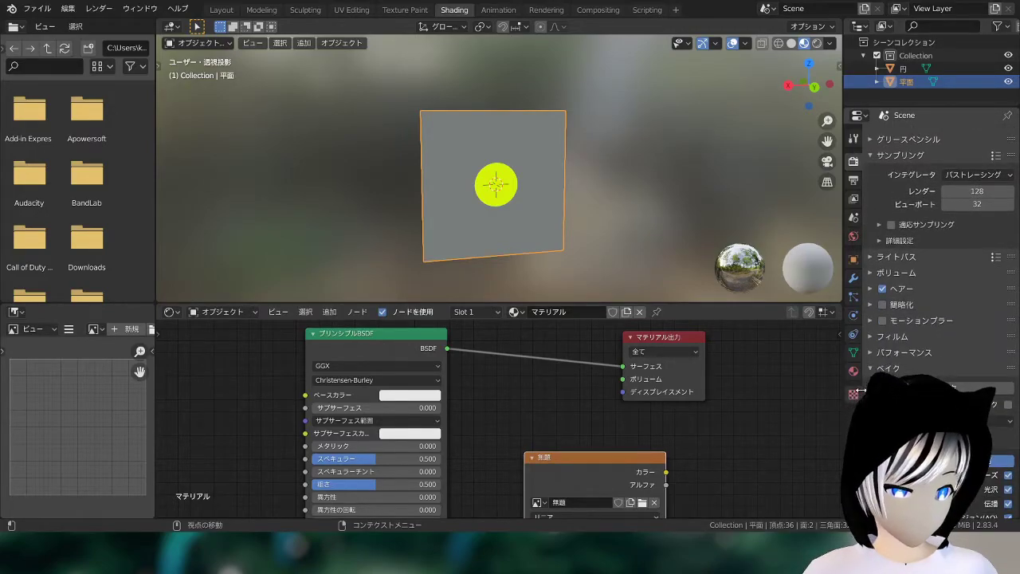
scroll(933, 240, "down", 2)
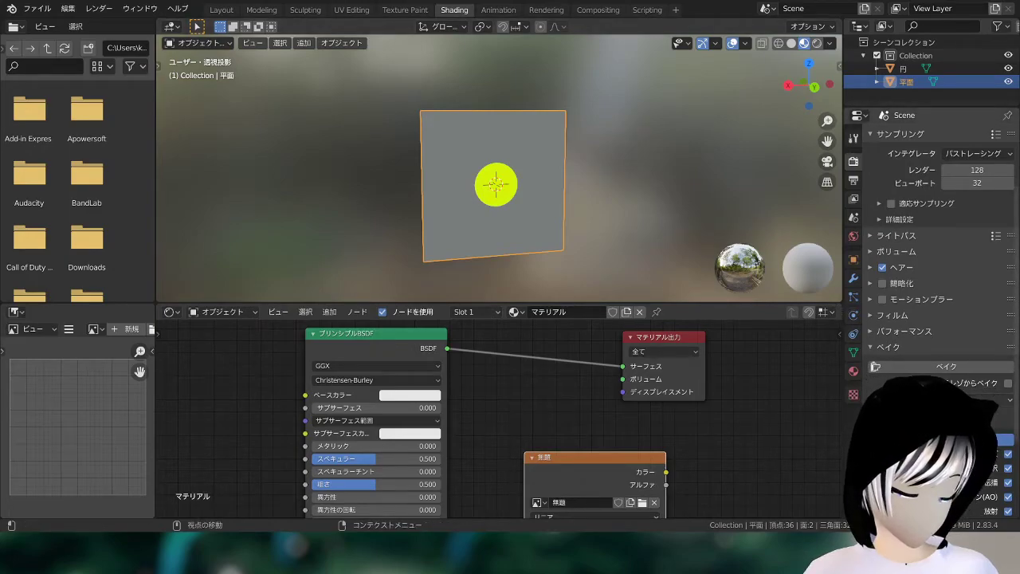
Orbit to face the plane and choose the Bake Type in the Bake panel.
mouse_move(558, 239)
middle_mouse_down()
mouse_move(648, 233)
mouse_move(465, 139)
middle_mouse_up()
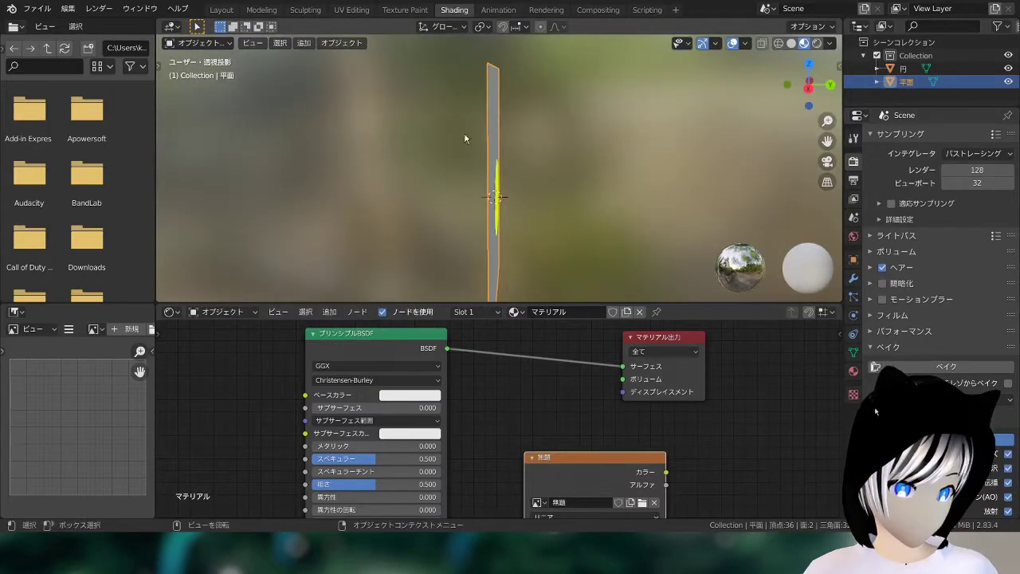
middle_click_drag(528, 235, 485, 255)
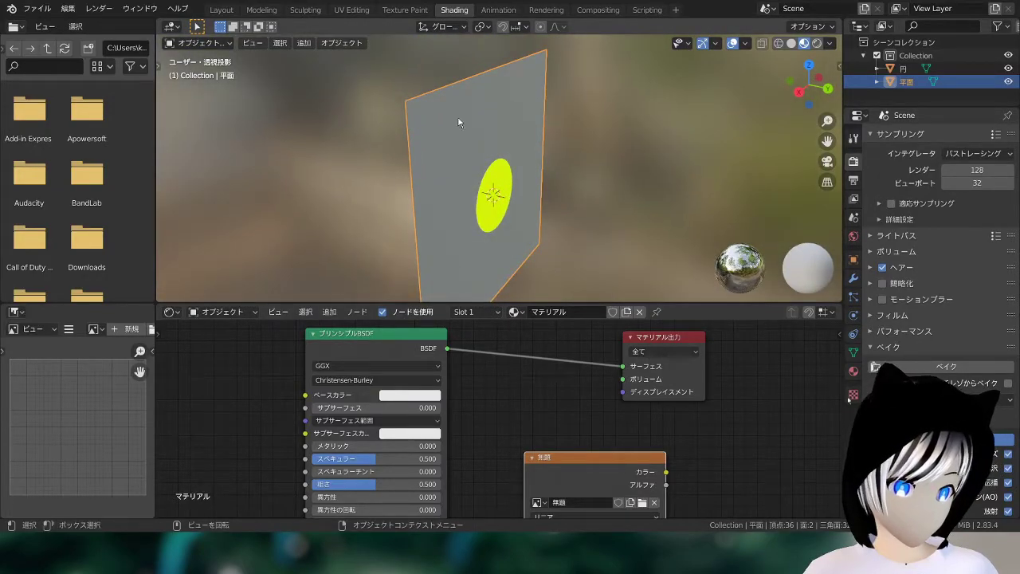
middle_click_drag(460, 119, 622, 313)
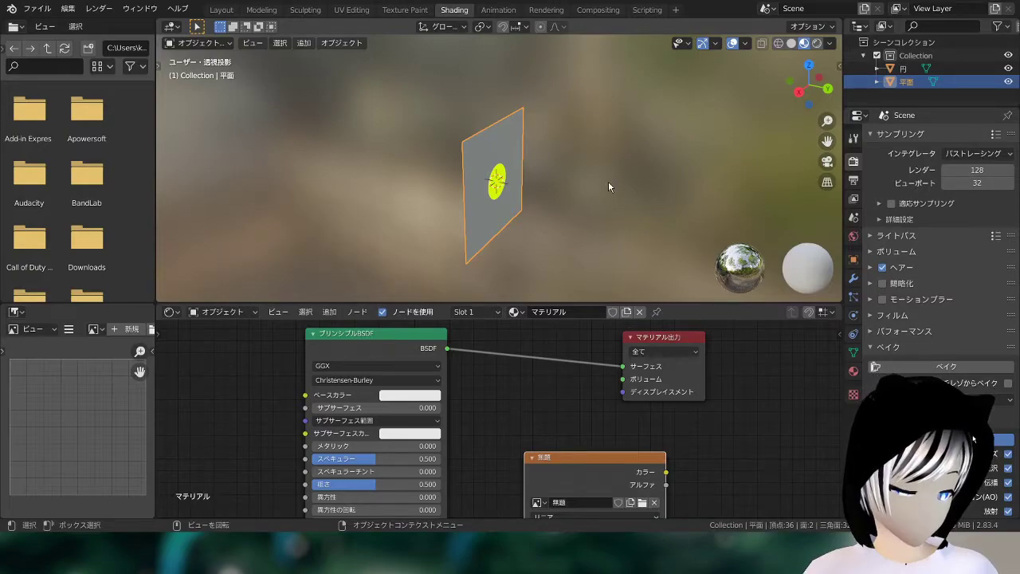
middle_click_drag(608, 181, 634, 206)
left_click(941, 400)
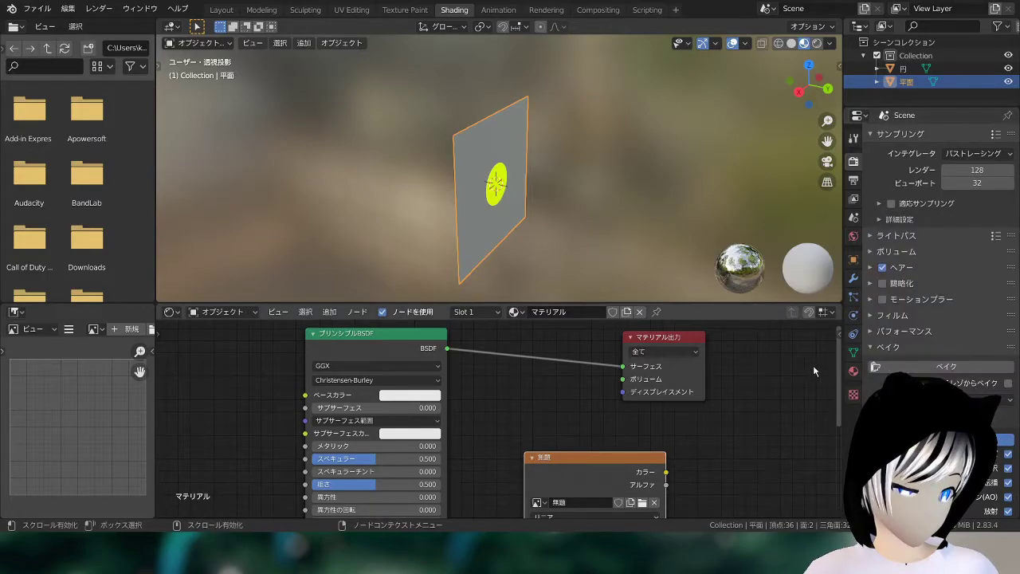
scroll(551, 245, "up", 1)
scroll(555, 244, "up", 2)
Angle the view slightly and bake the plane's texture into the 無題 image.
mouse_move(555, 245)
middle_mouse_down()
mouse_move(496, 273)
mouse_move(476, 261)
mouse_move(530, 253)
middle_mouse_up()
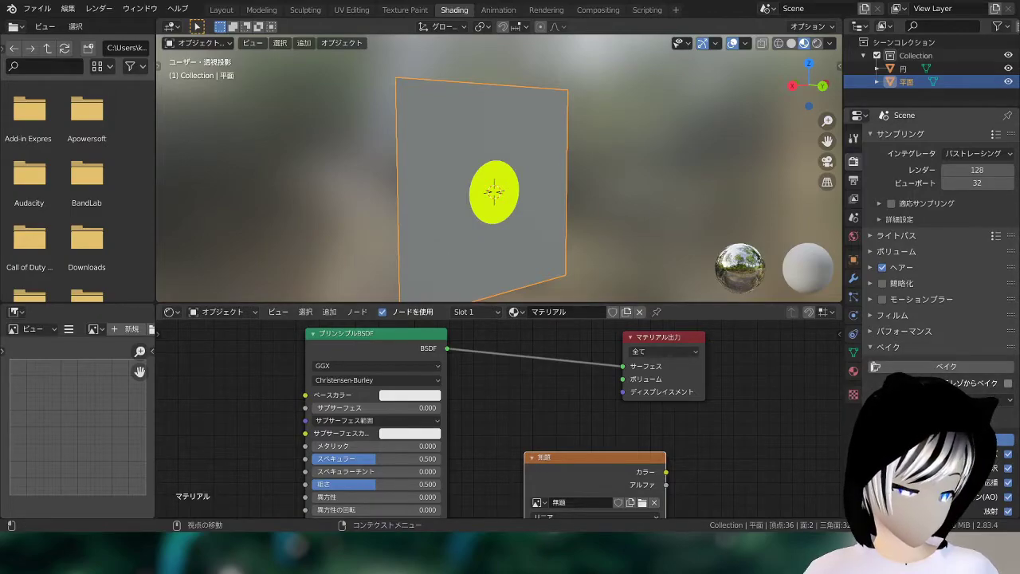
middle_click_drag(601, 162, 706, 281)
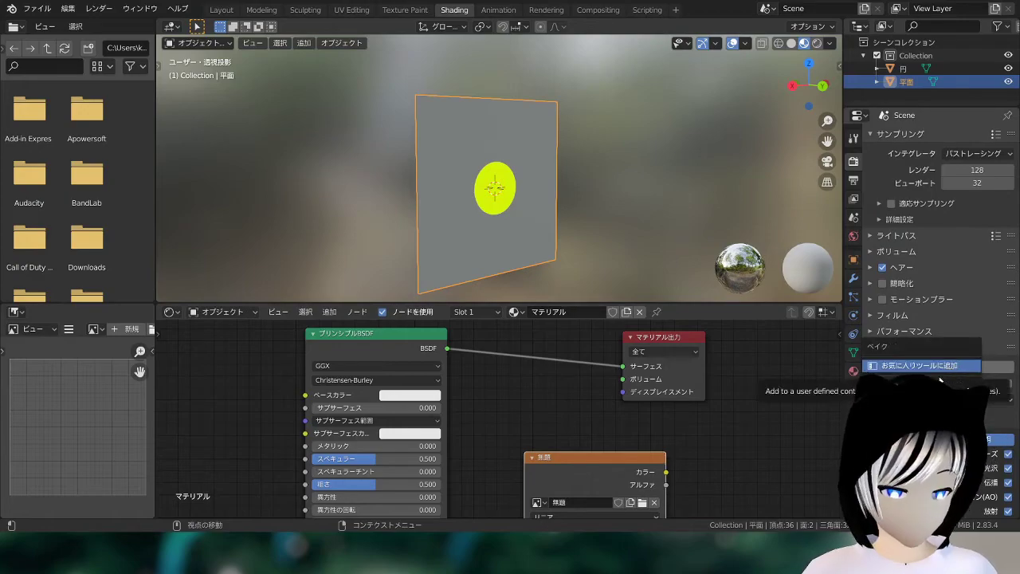
left_click(937, 369)
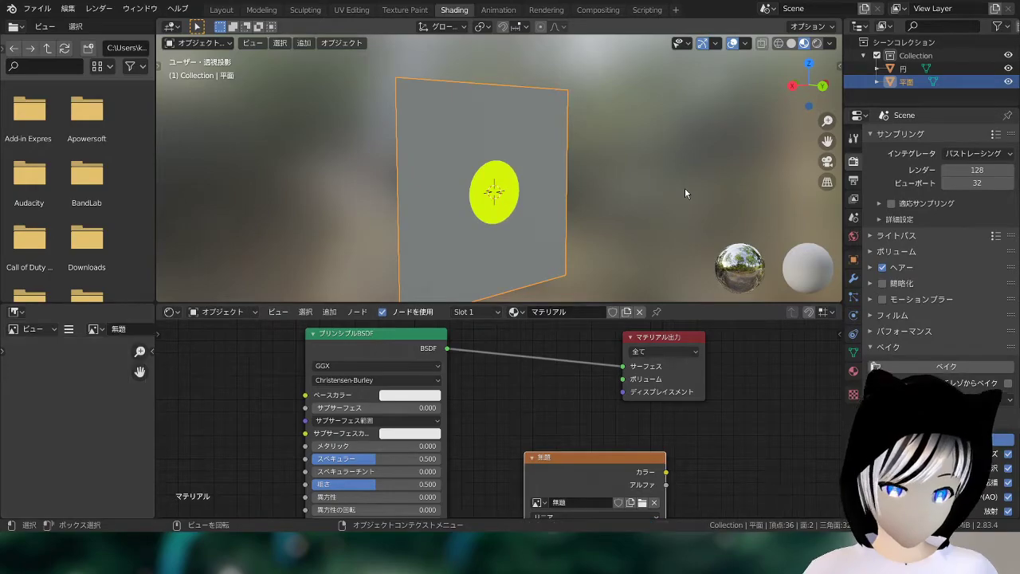
Select the emission circle, view the plane from the front, and bring up the Shift+A Add menu.
left_click(352, 9)
left_click(405, 10)
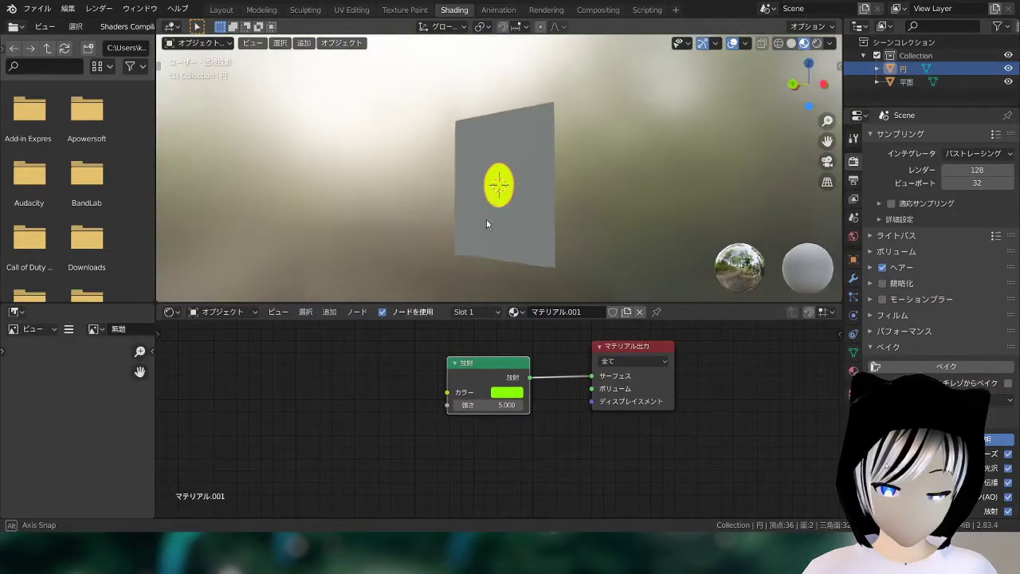
middle_click_drag(484, 223, 568, 213)
scroll(580, 267, "down", 1)
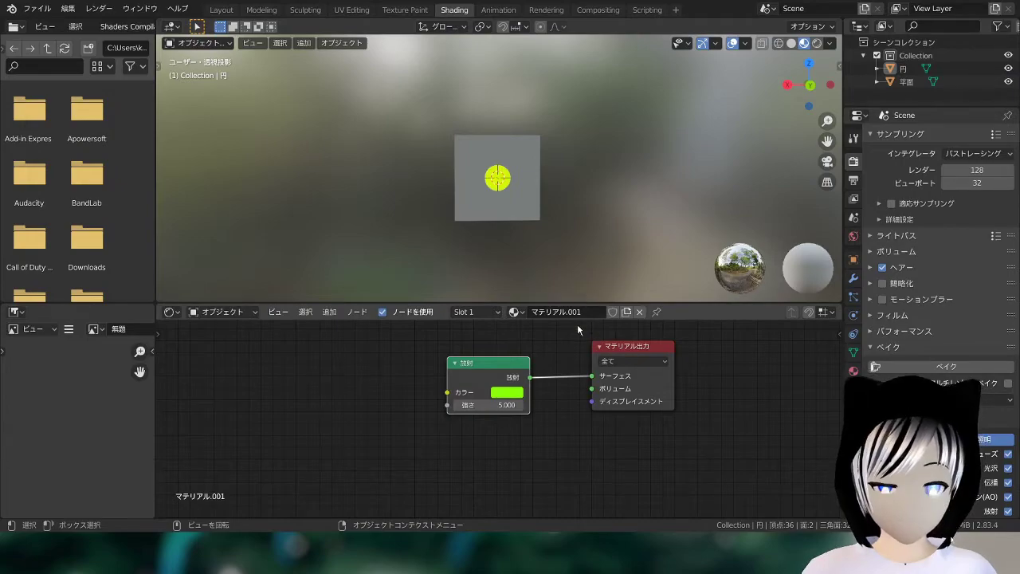
scroll(519, 240, "down", 1)
key("shift+a")
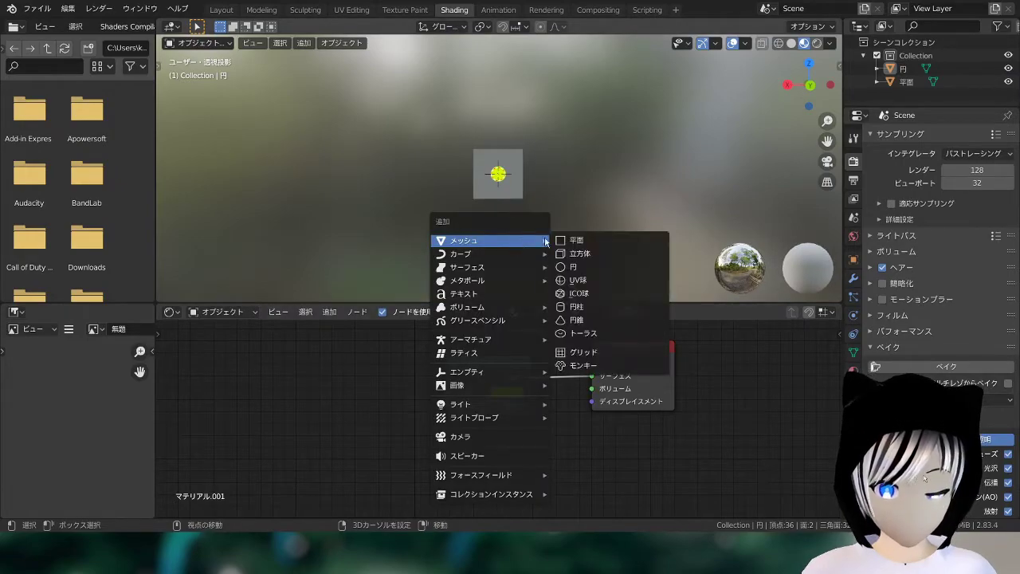
Add a cube and scale it up to enclose the plane and circle.
left_click(596, 255)
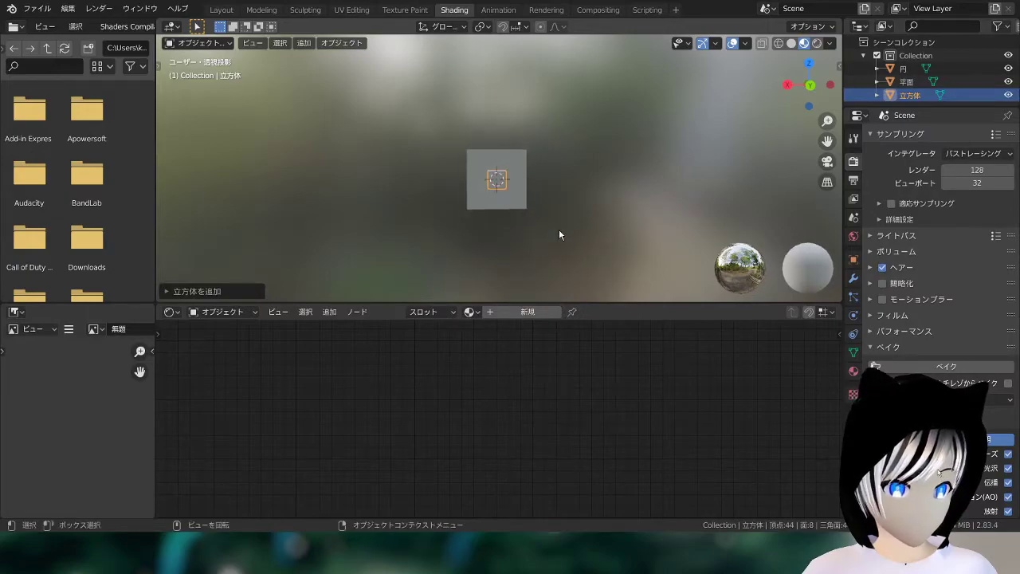
key("s")
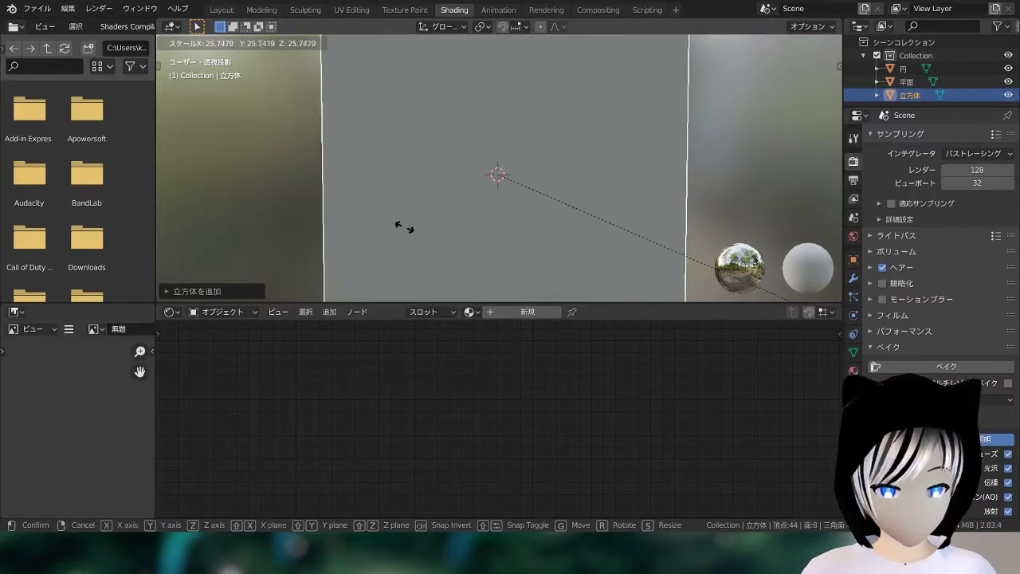
left_click(579, 210)
mouse_move(579, 209)
middle_mouse_down()
mouse_move(526, 253)
mouse_move(344, 260)
mouse_move(463, 236)
mouse_move(527, 212)
middle_mouse_up()
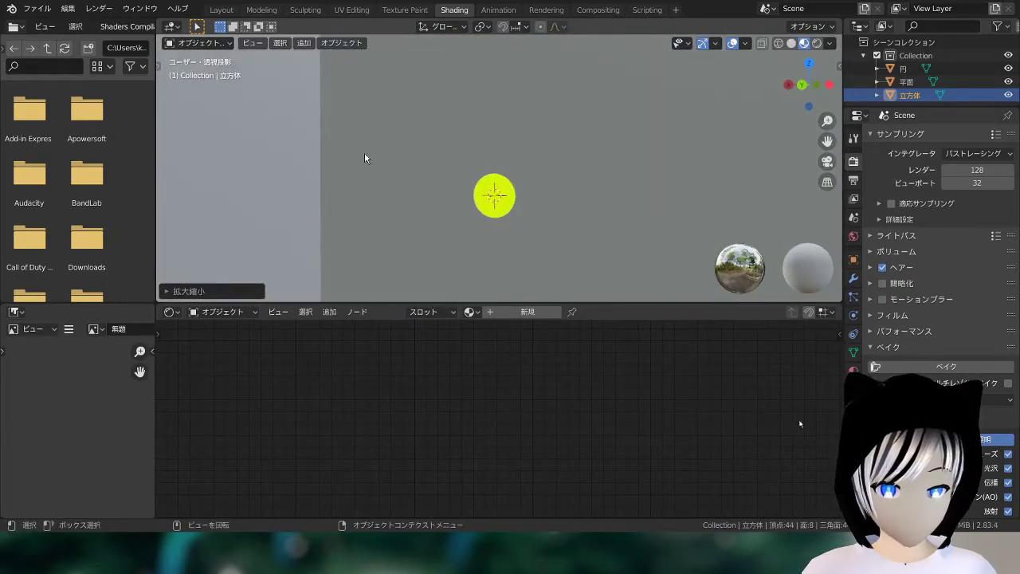
mouse_move(584, 268)
middle_mouse_down()
mouse_move(576, 231)
mouse_move(567, 251)
middle_mouse_up()
mouse_move(624, 159)
middle_mouse_down()
mouse_move(609, 158)
mouse_move(638, 152)
mouse_move(614, 152)
middle_mouse_up()
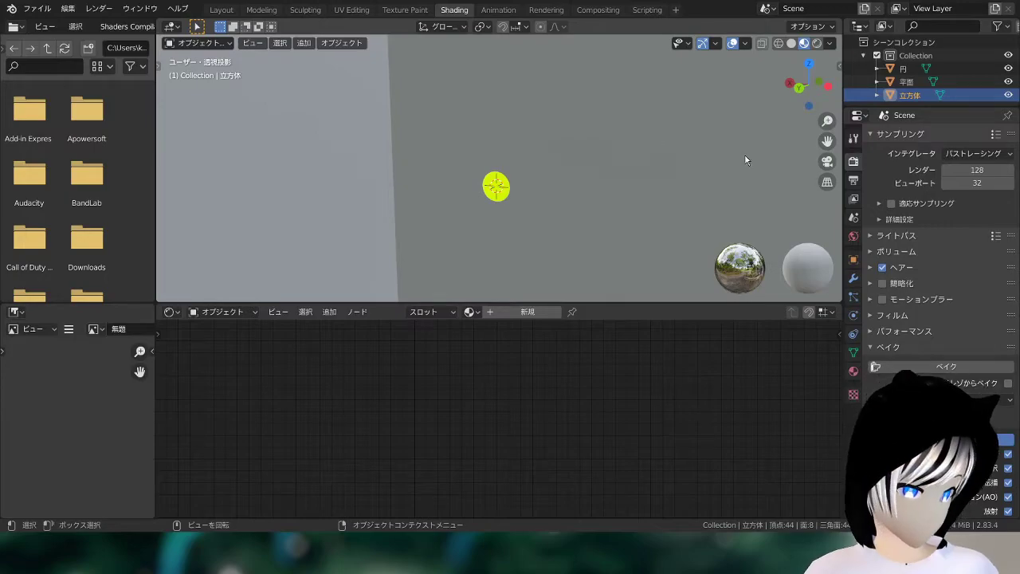
Create a new material, マテリアル.002, for the cube.
left_click(853, 371)
left_click(937, 177)
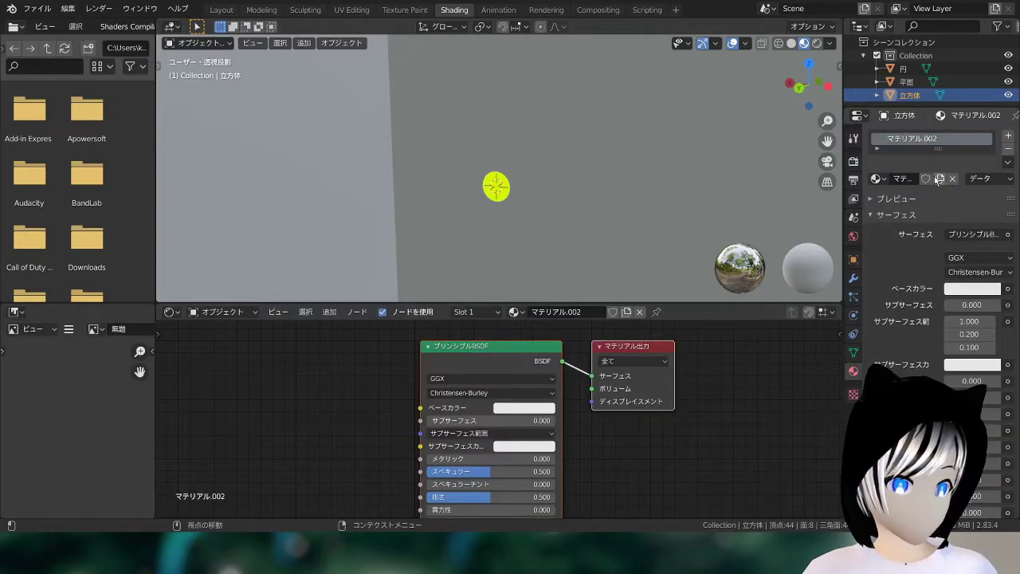
left_click(959, 234)
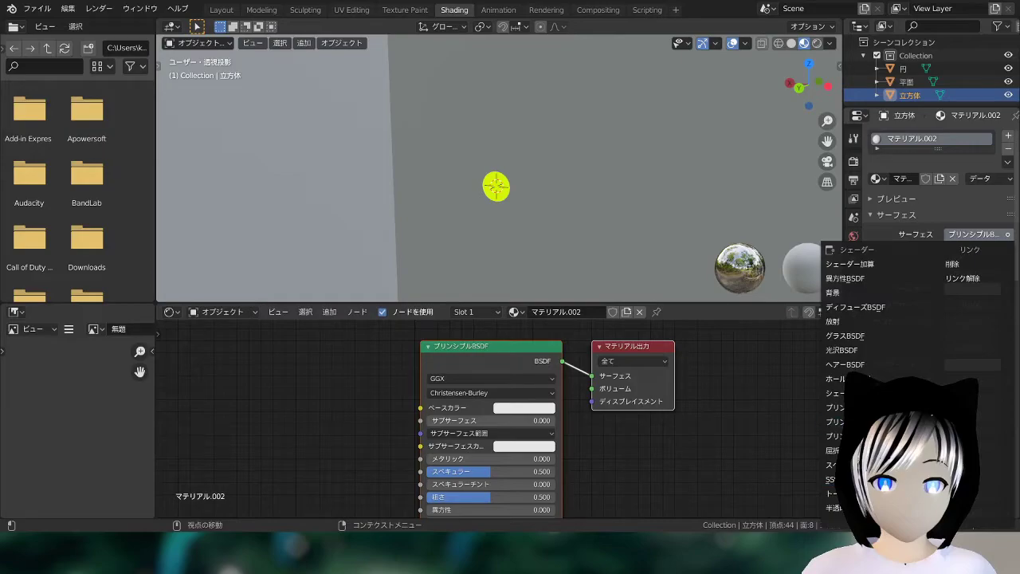
Switch the cube's surface shader from Principled BSDF to a white Emission at strength 1.0.
left_click(833, 321)
scroll(558, 207, "down", 5)
scroll(587, 212, "up", 3)
scroll(517, 211, "up", 3)
Select the yellow circle, viewing the plane from the side.
mouse_move(516, 211)
middle_mouse_down()
mouse_move(619, 230)
mouse_move(519, 227)
mouse_move(620, 228)
mouse_move(627, 212)
mouse_move(468, 210)
mouse_move(460, 221)
mouse_move(471, 222)
middle_mouse_up()
scroll(558, 216, "down", 3)
scroll(467, 210, "up", 3)
left_click(502, 214)
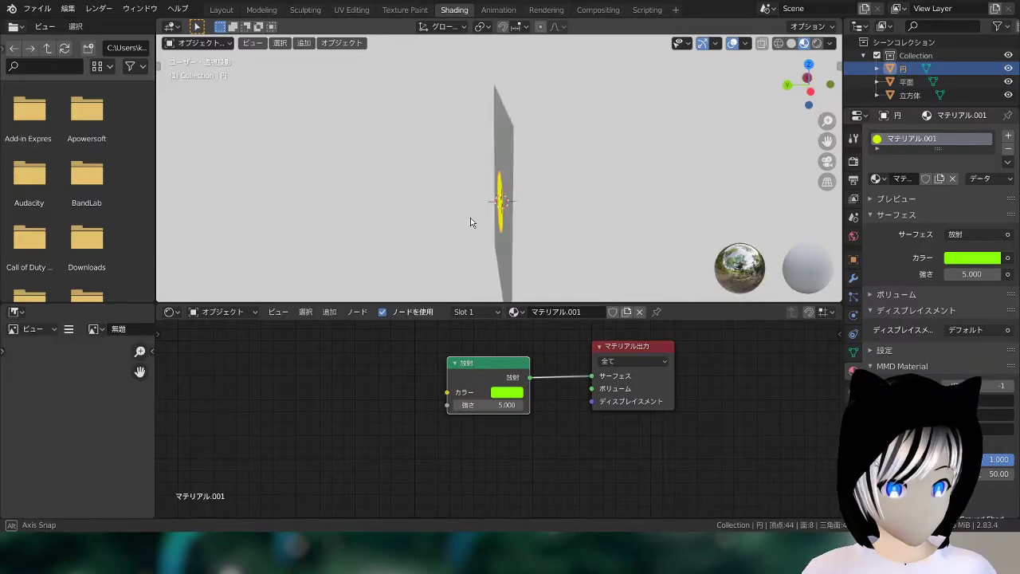
Move the circle twice along the Y axis to lift it off the plane's surface.
key("g")
key("y")
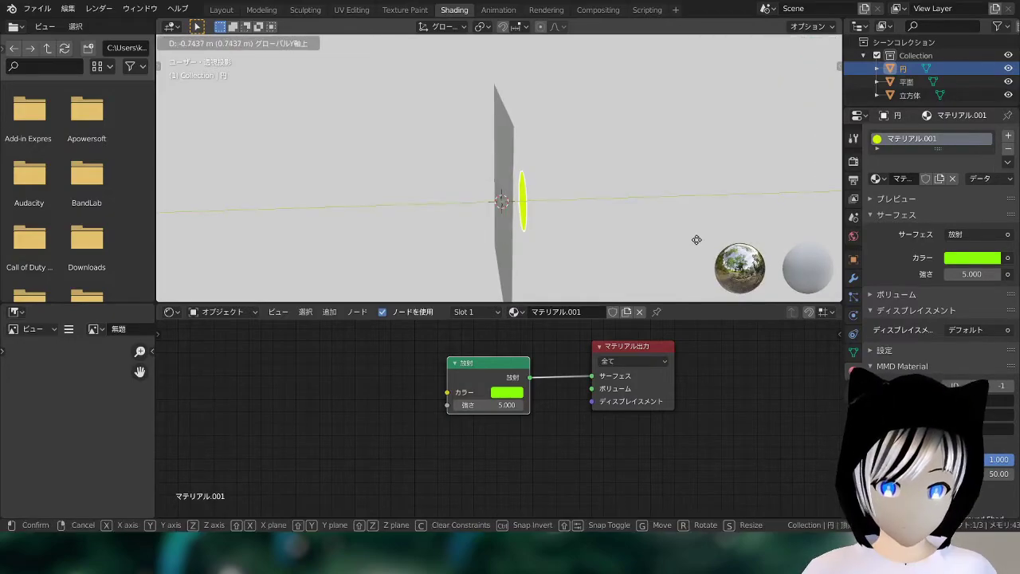
left_click(696, 239)
mouse_move(611, 221)
middle_mouse_down()
mouse_move(565, 216)
mouse_move(588, 212)
middle_mouse_up()
key("g")
key("y")
left_click(545, 209)
left_click(478, 207)
mouse_move(479, 207)
middle_mouse_down()
mouse_move(649, 212)
mouse_move(526, 210)
mouse_move(667, 157)
mouse_move(572, 162)
mouse_move(583, 270)
mouse_move(592, 263)
middle_mouse_up()
Reselect the circle and make a final Y-axis adjustment to its position.
left_click(527, 204)
key("g")
key("y")
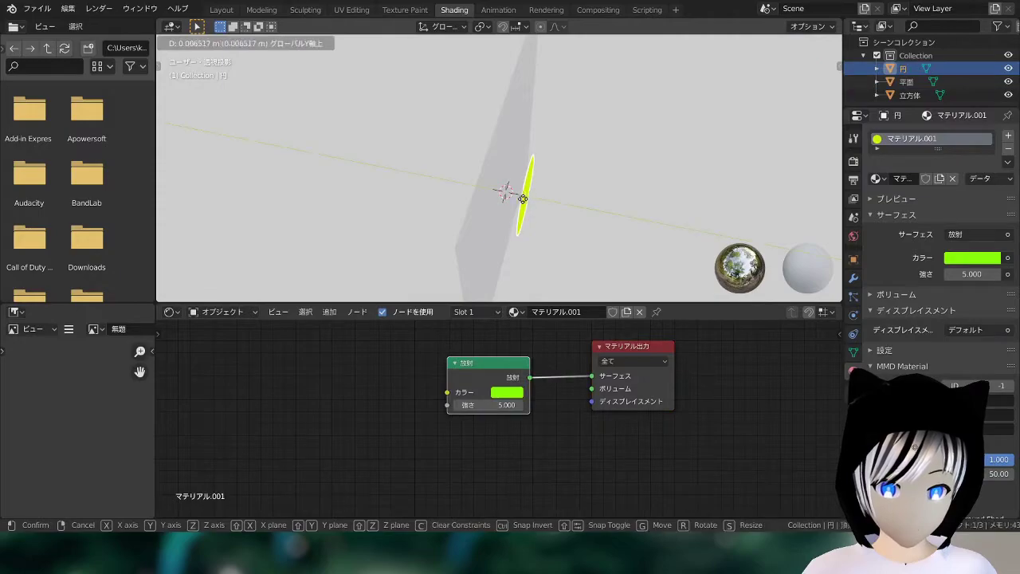
left_click(473, 205)
mouse_move(600, 227)
middle_mouse_down()
mouse_move(478, 167)
mouse_move(496, 183)
mouse_move(556, 158)
mouse_move(592, 196)
mouse_move(579, 196)
middle_mouse_up()
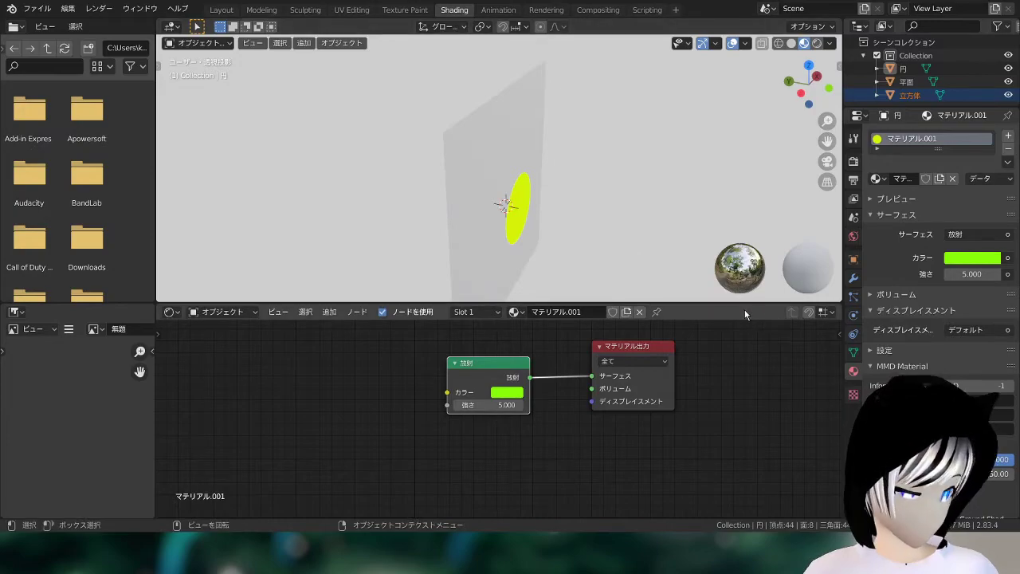
left_click(853, 137)
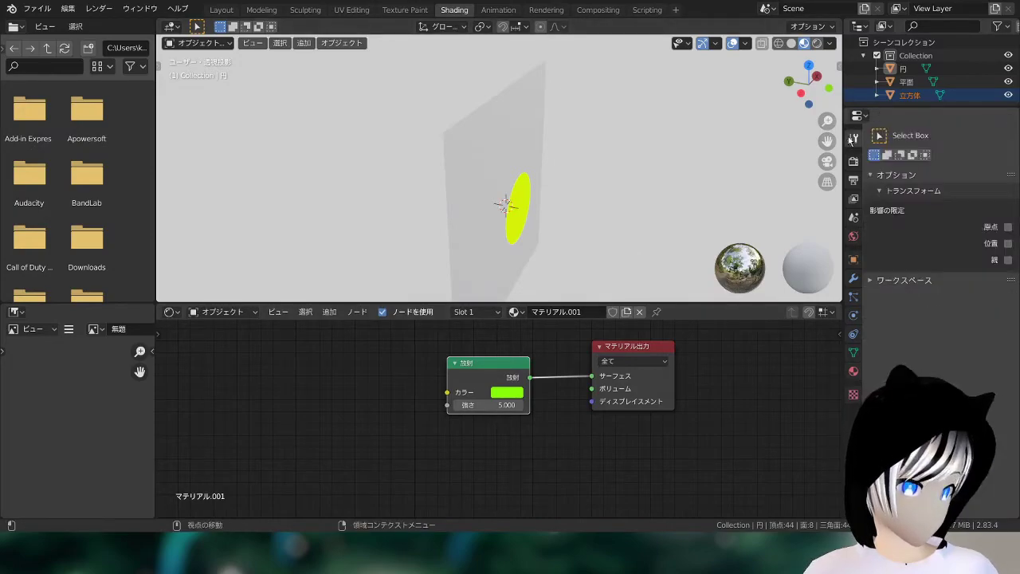
Select the plane and start a fresh bake from the Render Properties Bake panel.
left_click(508, 153)
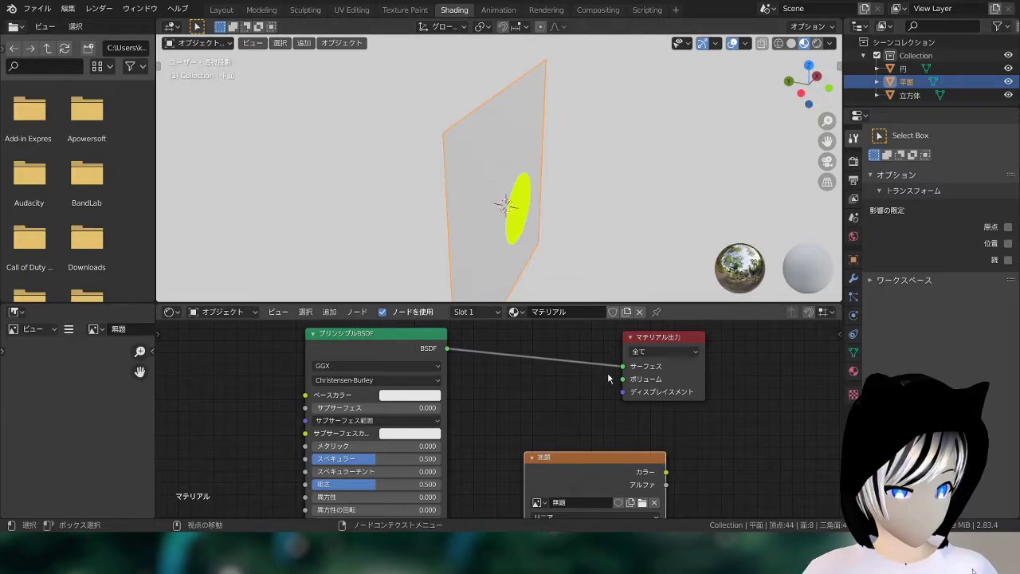
scroll(594, 363, "down", 1)
scroll(600, 198, "down", 2)
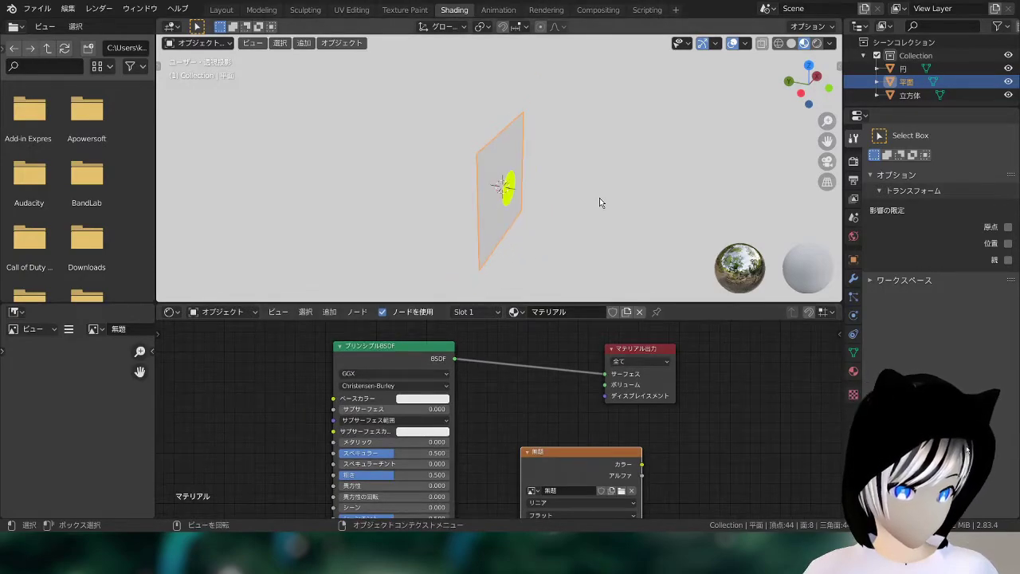
scroll(590, 405, "down", 1)
scroll(591, 409, "up", 1)
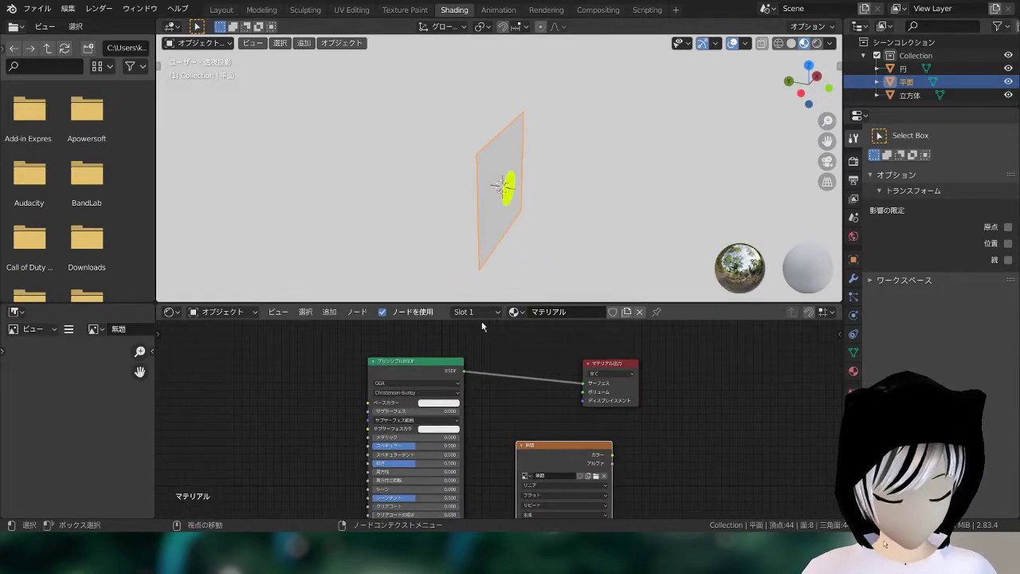
scroll(548, 212, "up", 2)
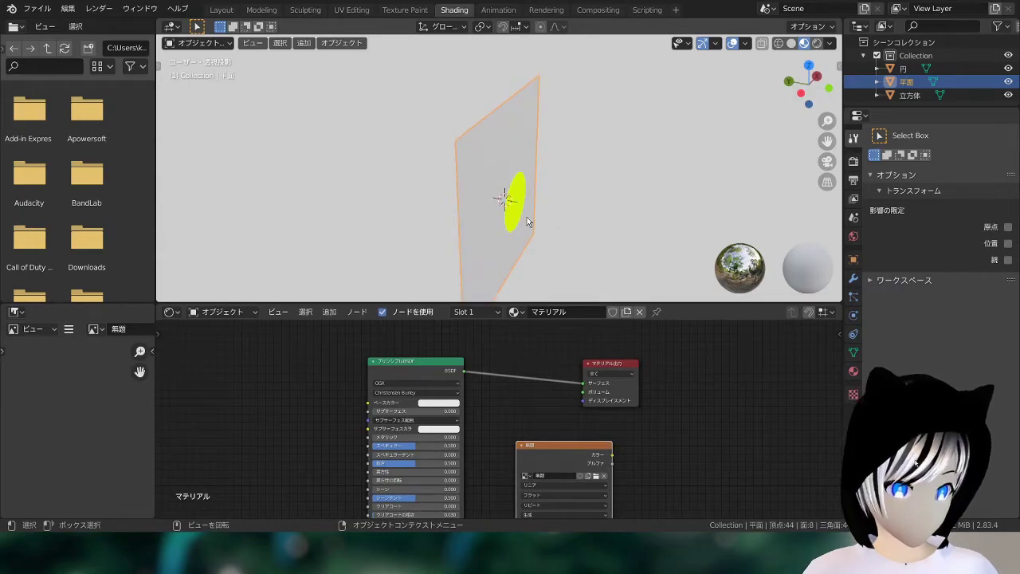
left_click(853, 161)
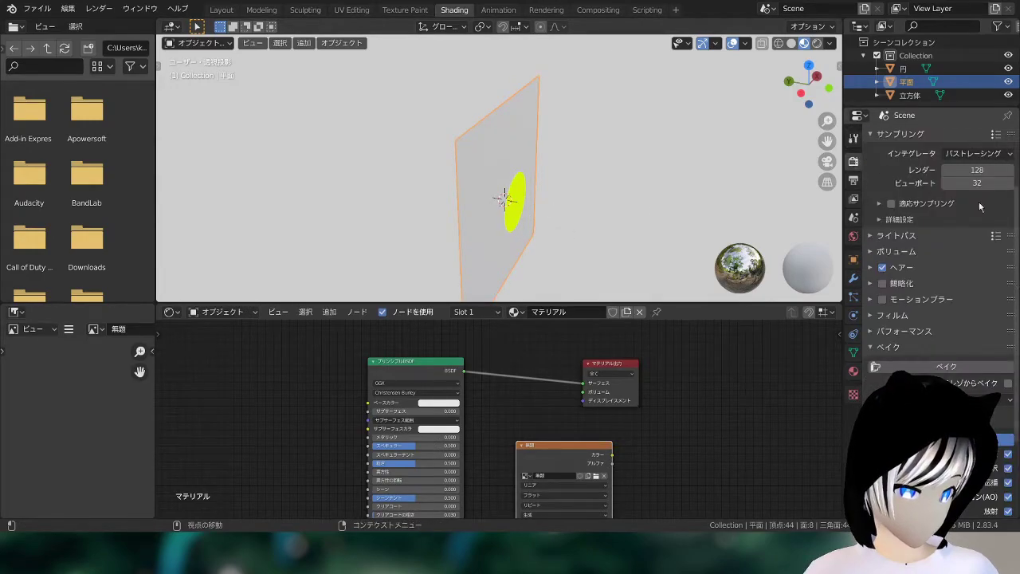
left_click(957, 368)
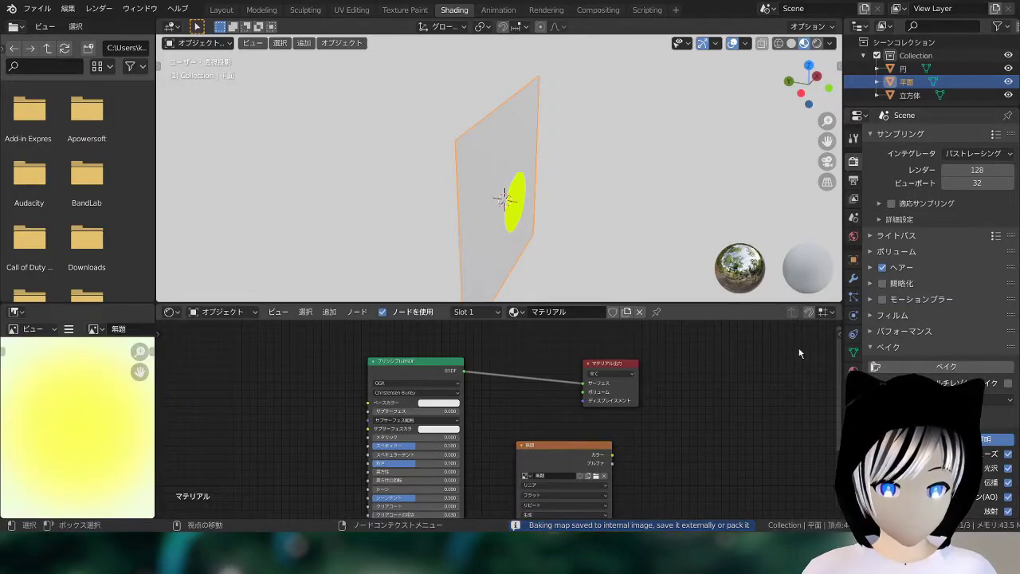
Zoom in and out to inspect the baked glow, then orbit to face the plane.
scroll(91, 409, "down", 1)
scroll(91, 408, "up", 1)
scroll(91, 408, "down", 1)
scroll(91, 407, "up", 1)
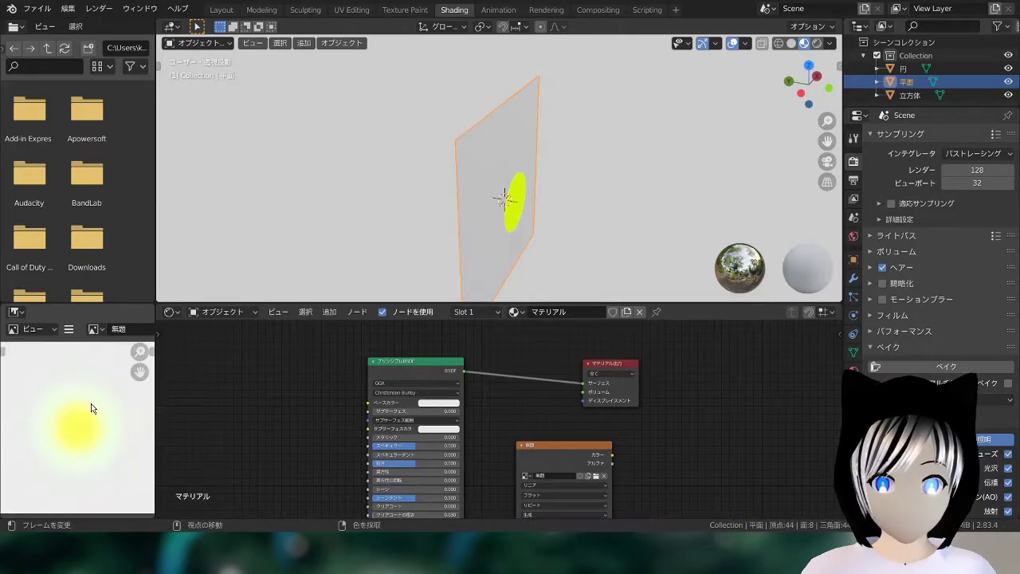
scroll(120, 439, "down", 1)
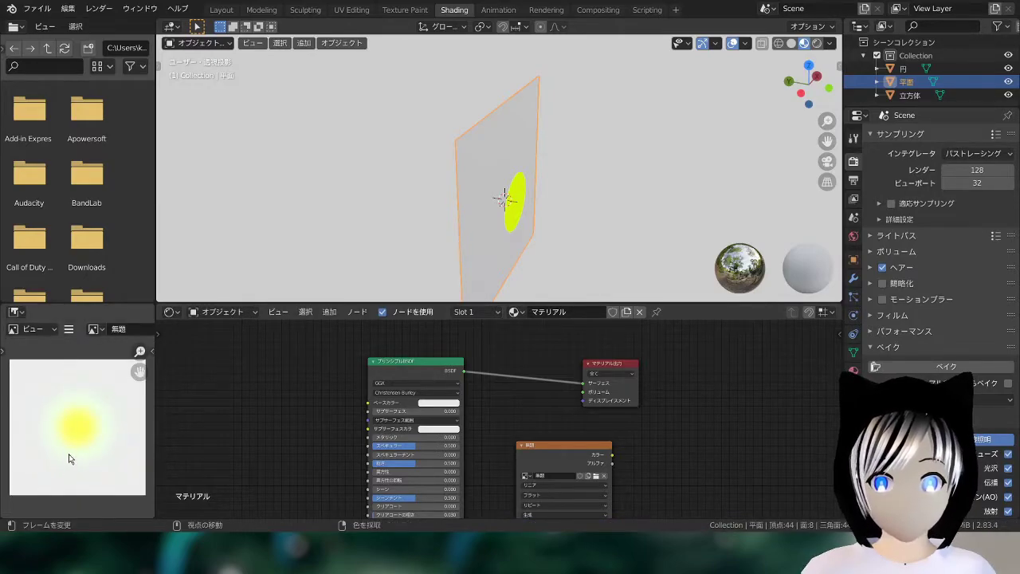
scroll(67, 447, "up", 1)
scroll(68, 446, "down", 1)
scroll(90, 450, "up", 1)
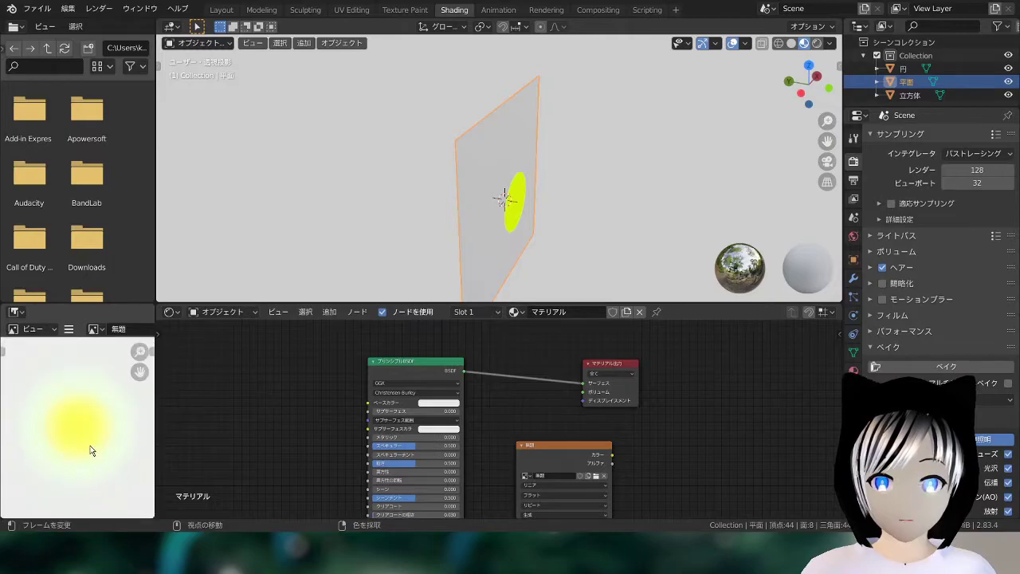
scroll(93, 449, "down", 1)
scroll(97, 447, "down", 1)
scroll(98, 446, "up", 2)
middle_click_drag(647, 246, 611, 214)
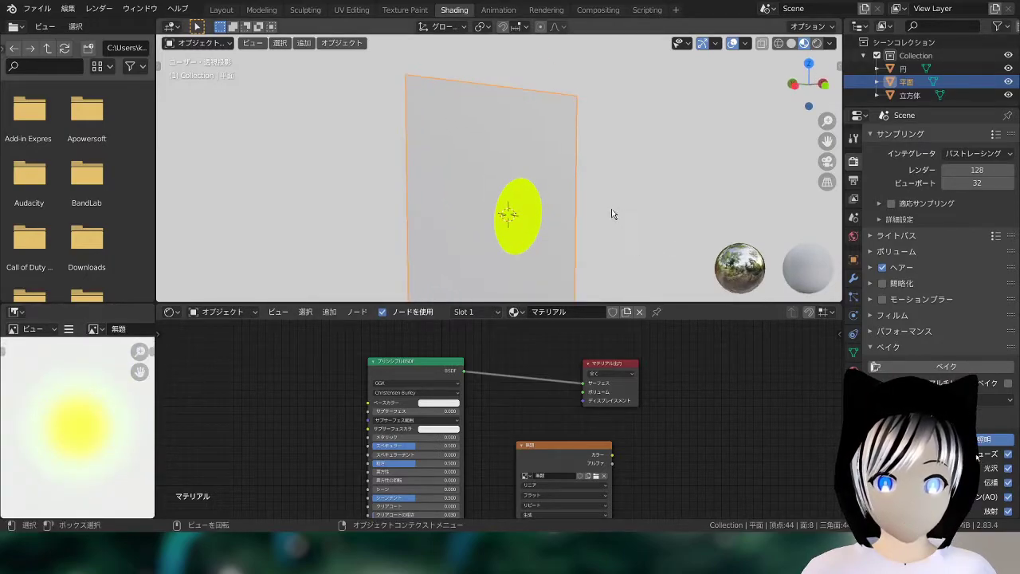
Select the yellow circle and inspect its Emission material.
scroll(529, 253, "up", 2)
left_click(530, 255)
scroll(558, 257, "down", 2)
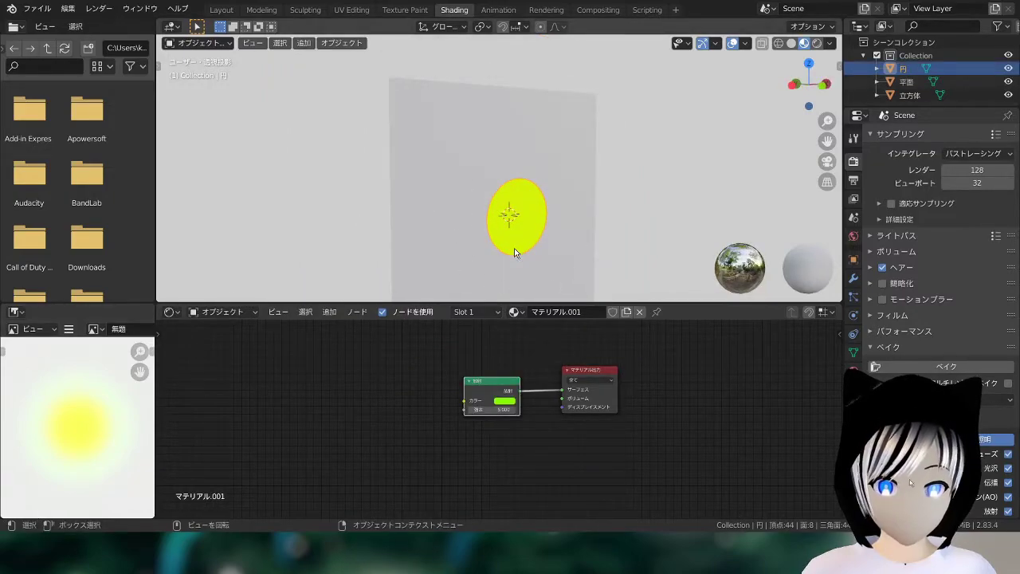
scroll(511, 253, "up", 1)
scroll(511, 411, "up", 2)
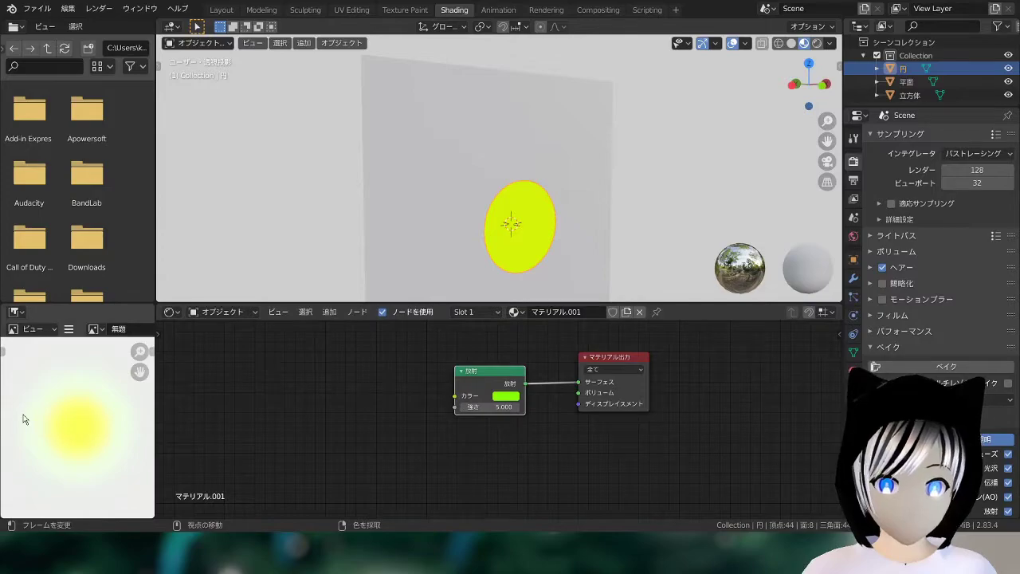
scroll(55, 423, "down", 2)
middle_click_drag(55, 423, 104, 423)
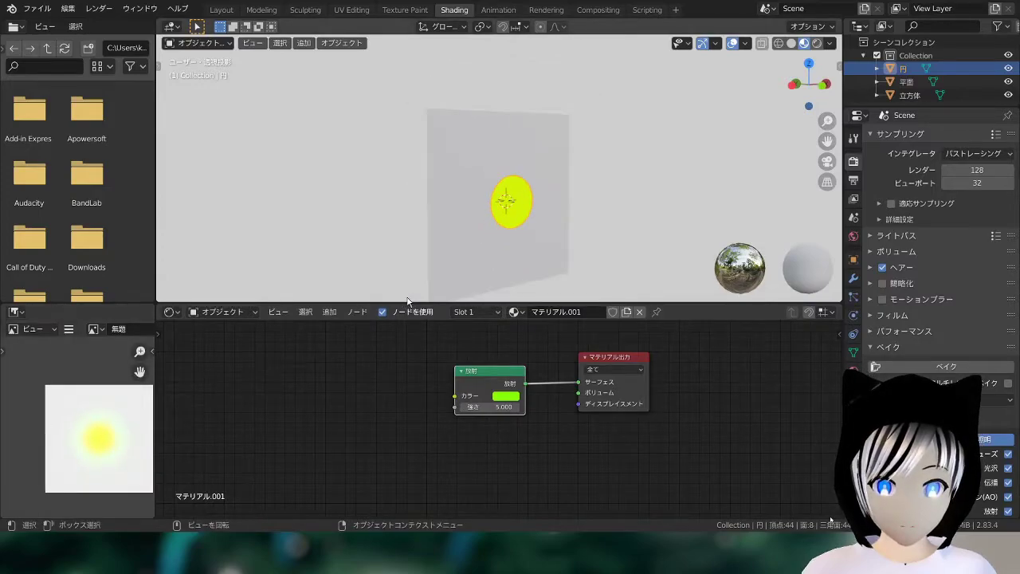
middle_click_drag(415, 263, 489, 302)
Select the enclosing cube and check its Emission material.
left_click(499, 168)
middle_click_drag(498, 168, 471, 168)
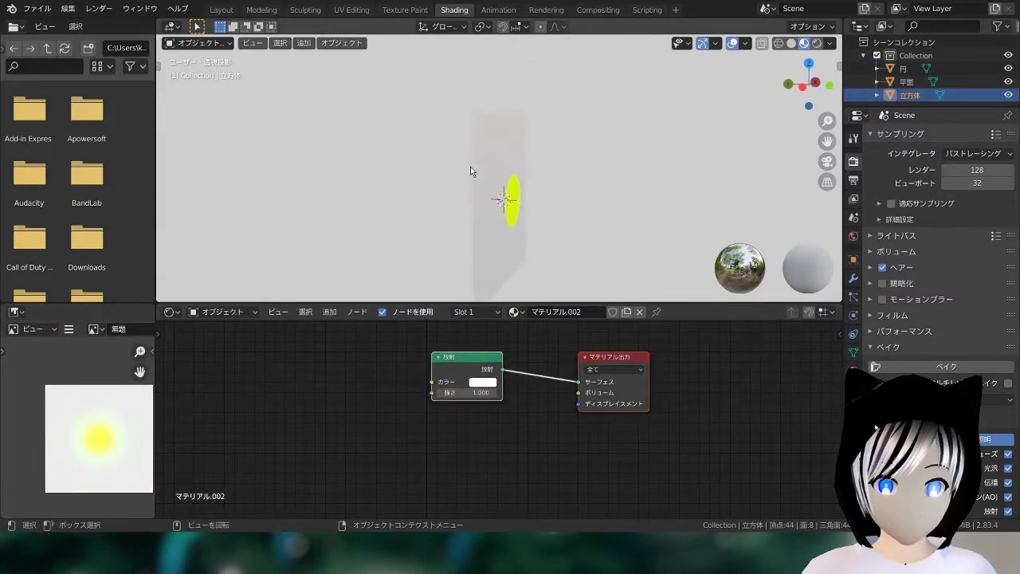
scroll(89, 430, "up", 2)
scroll(50, 412, "down", 2)
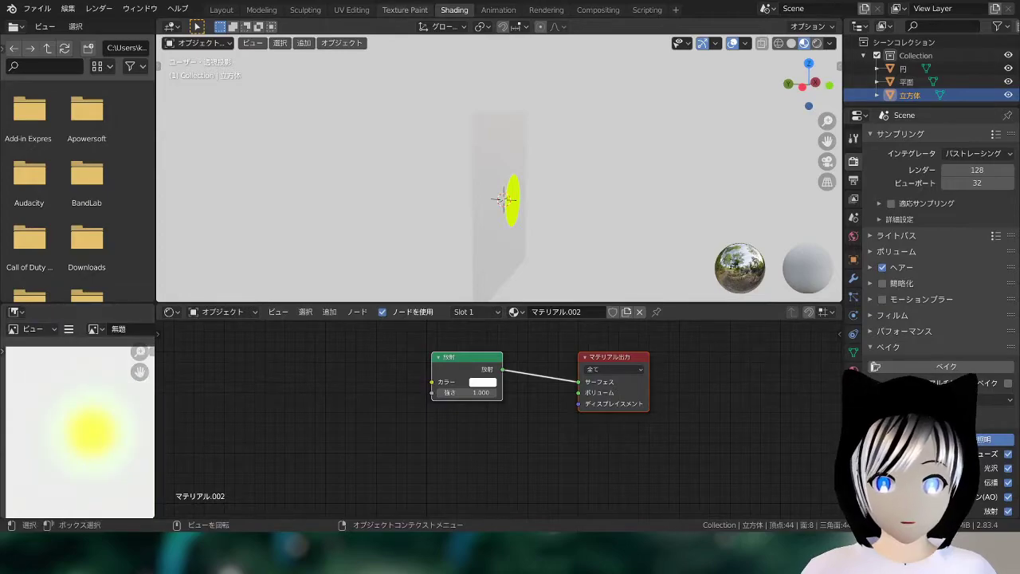
Switch to the Texture Paint workspace to view the baked 無題 glow image.
left_click(405, 9)
scroll(284, 289, "down", 3)
scroll(284, 293, "up", 1)
scroll(280, 302, "down", 1)
scroll(279, 302, "up", 1)
scroll(279, 301, "down", 1)
scroll(306, 280, "up", 1)
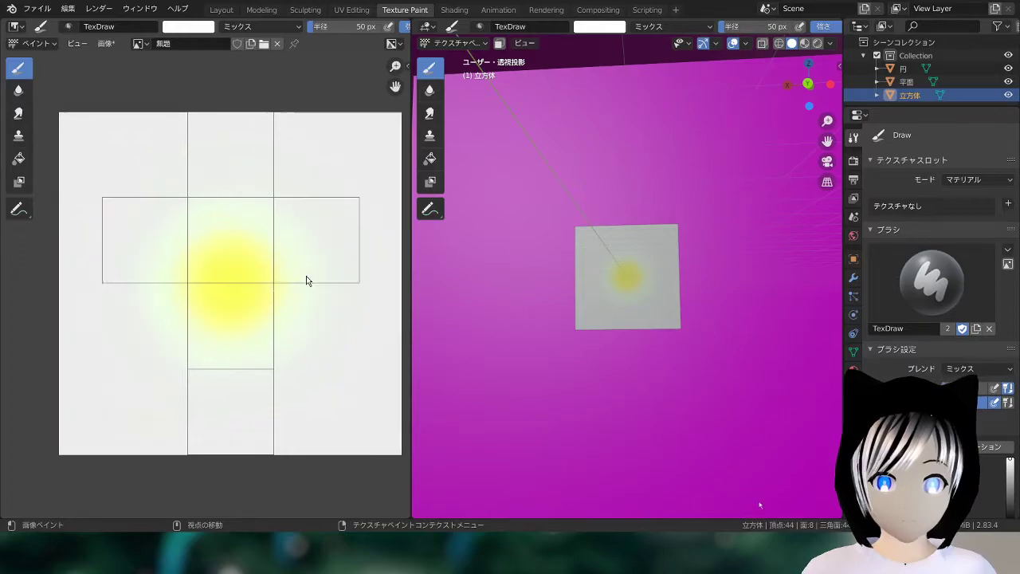
Select the plane in Layout, view its baked glow in Texture Paint, then return to Shading.
scroll(303, 278, "up", 1)
left_click(222, 10)
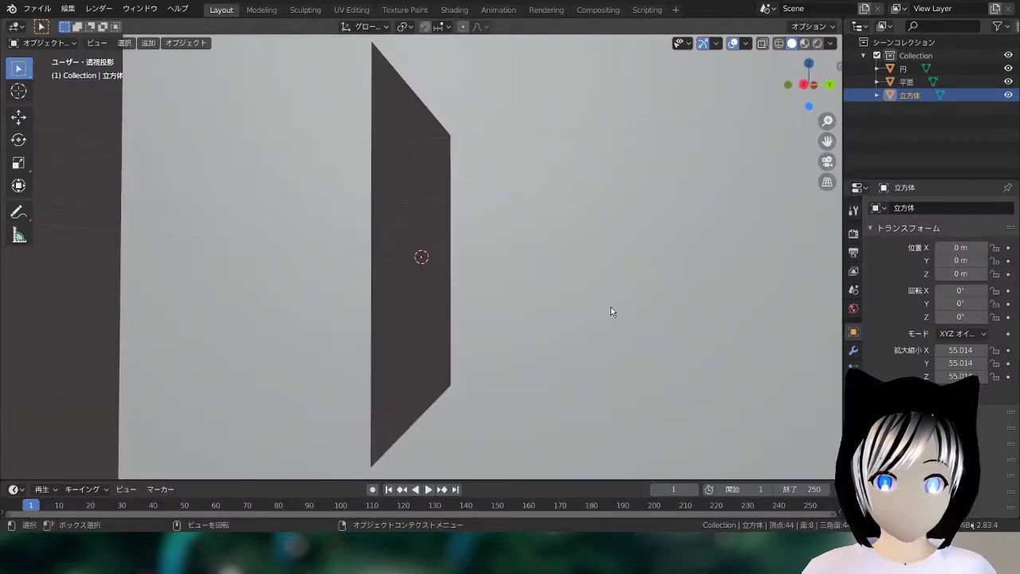
left_click(411, 166)
left_click(405, 10)
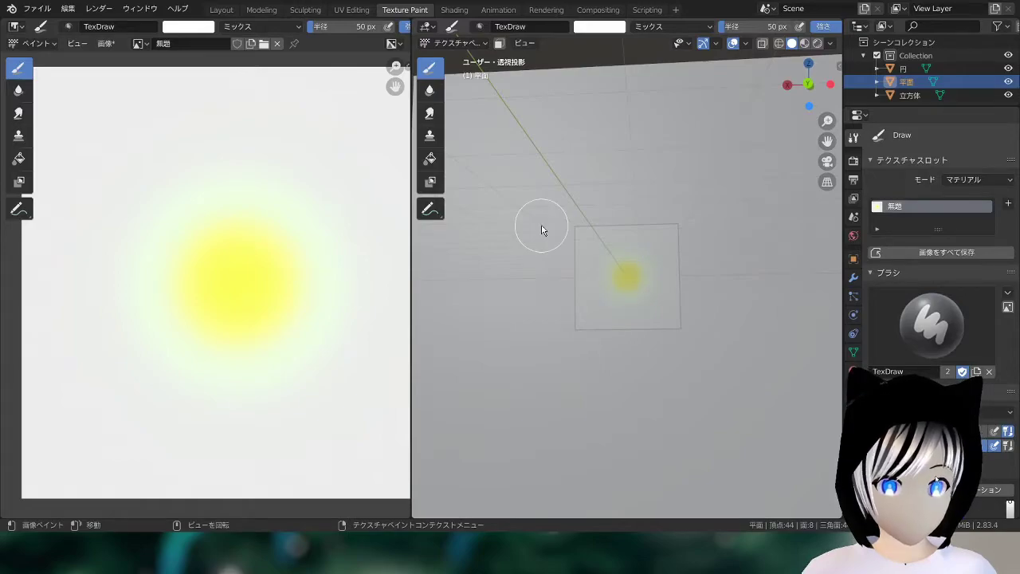
left_click(455, 10)
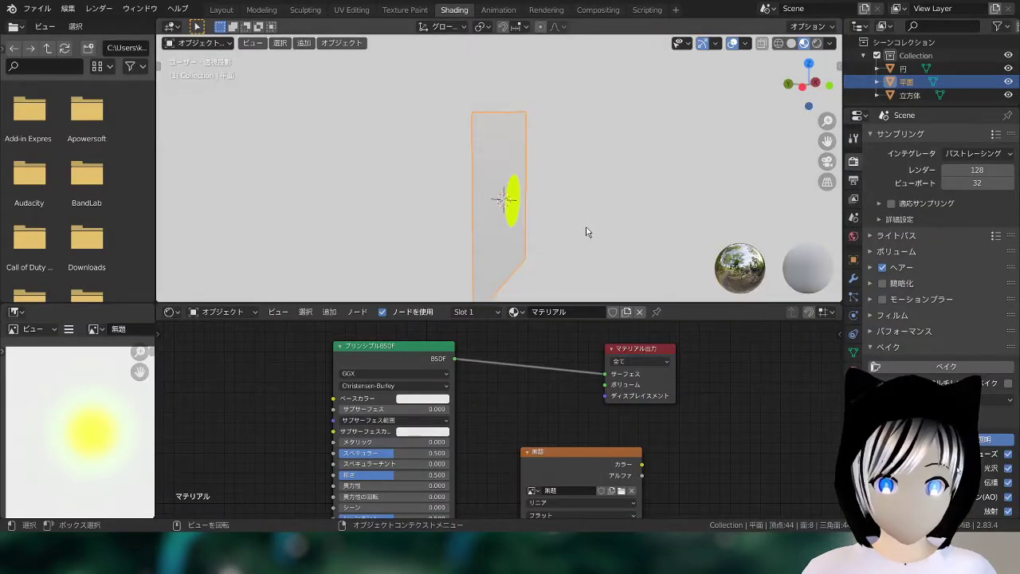
Move the yellow emission circle about 0.2 m along Y, off the plane.
left_click(525, 216)
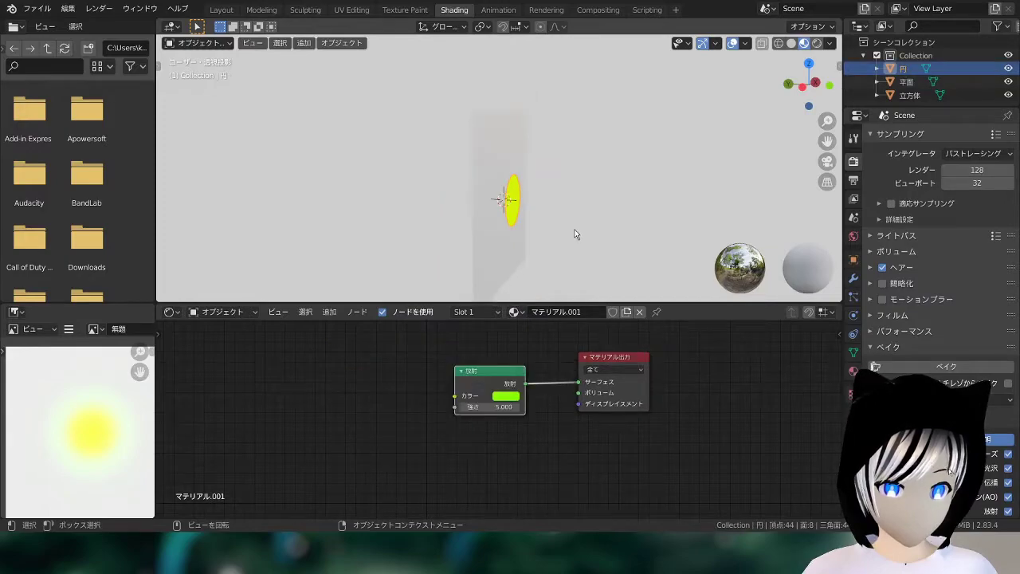
mouse_move(578, 239)
middle_mouse_down()
mouse_move(582, 264)
mouse_move(600, 271)
middle_mouse_up()
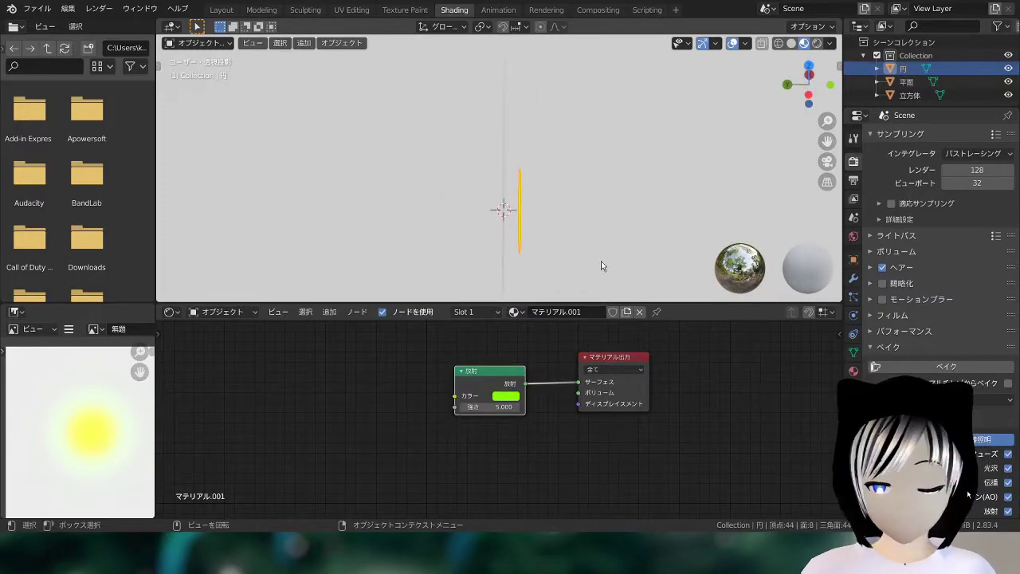
key("g")
left_click(601, 261)
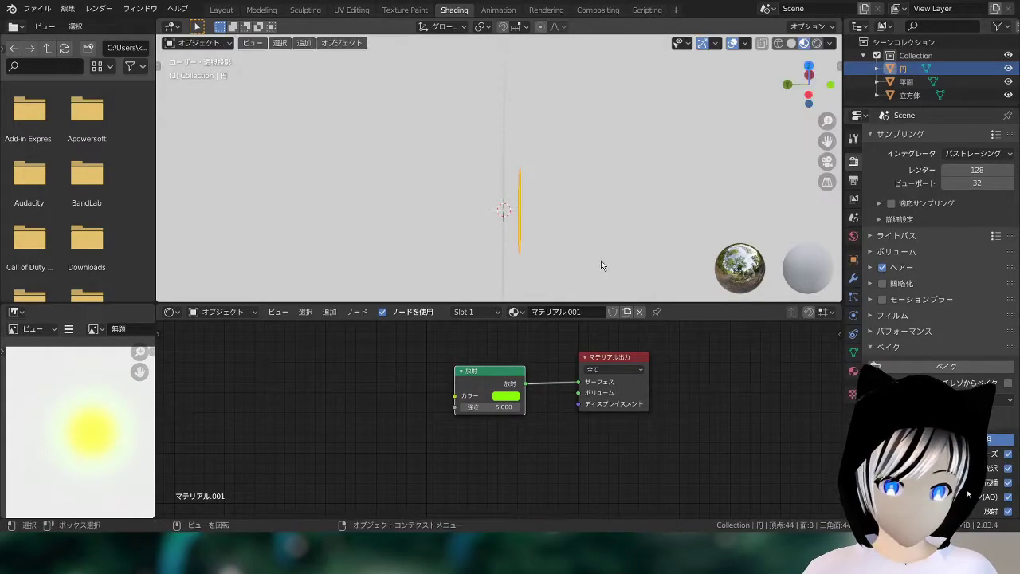
key("g")
key("y")
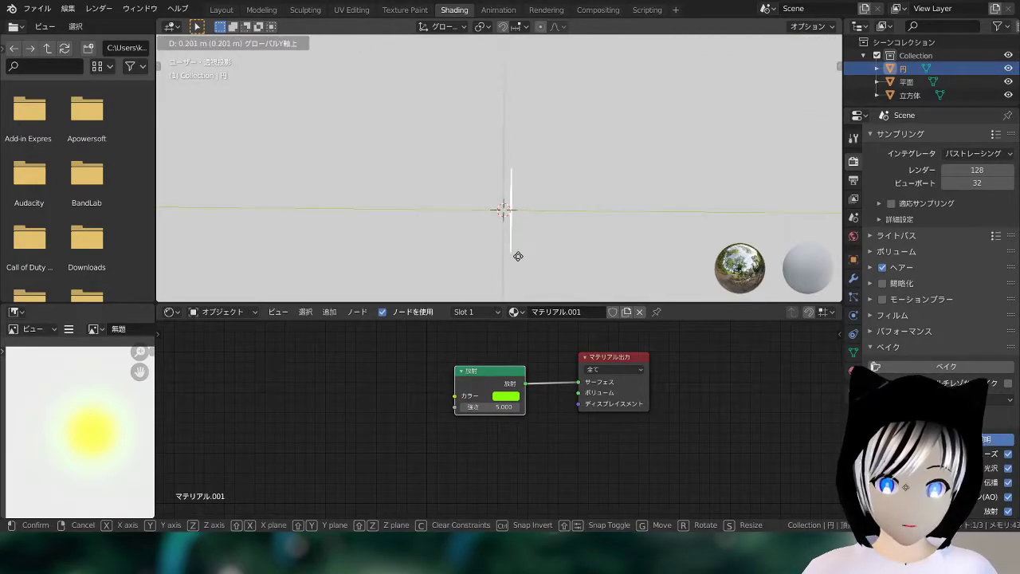
left_click(507, 263)
Raise the circle's Emission Strength to 30, then select the plane and rebake its texture.
left_click(488, 406)
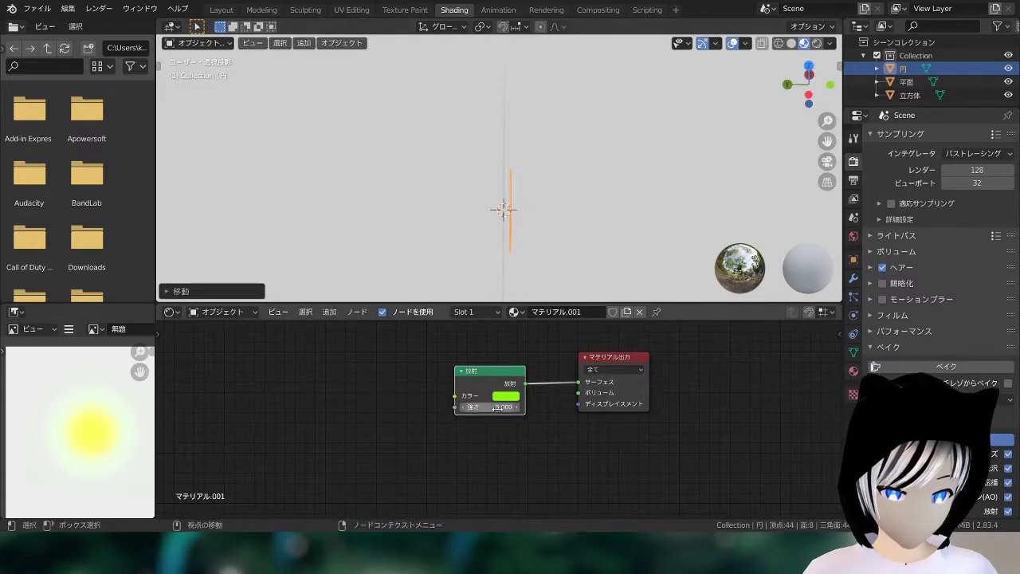
key("BackSpace")
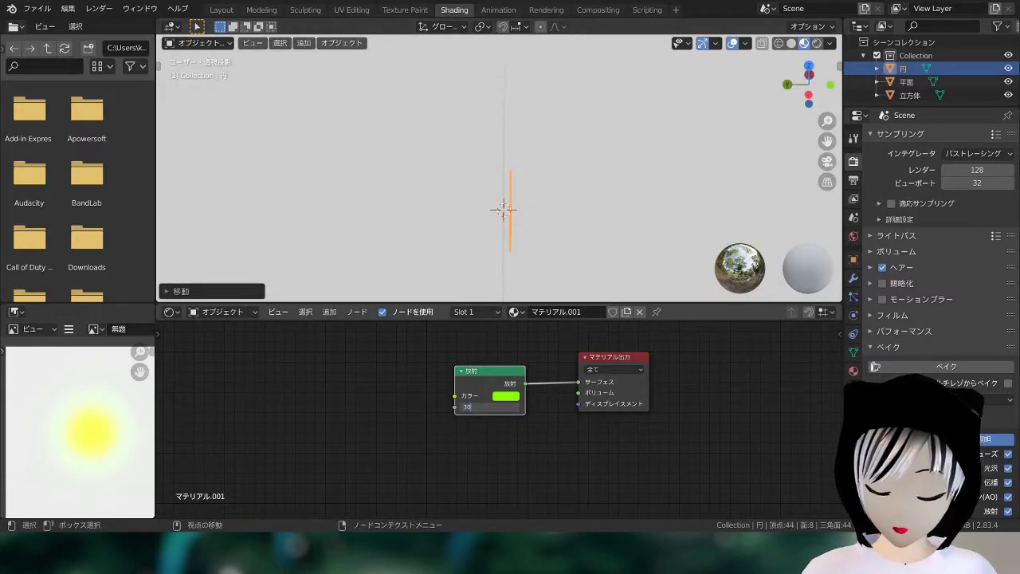
key("Return")
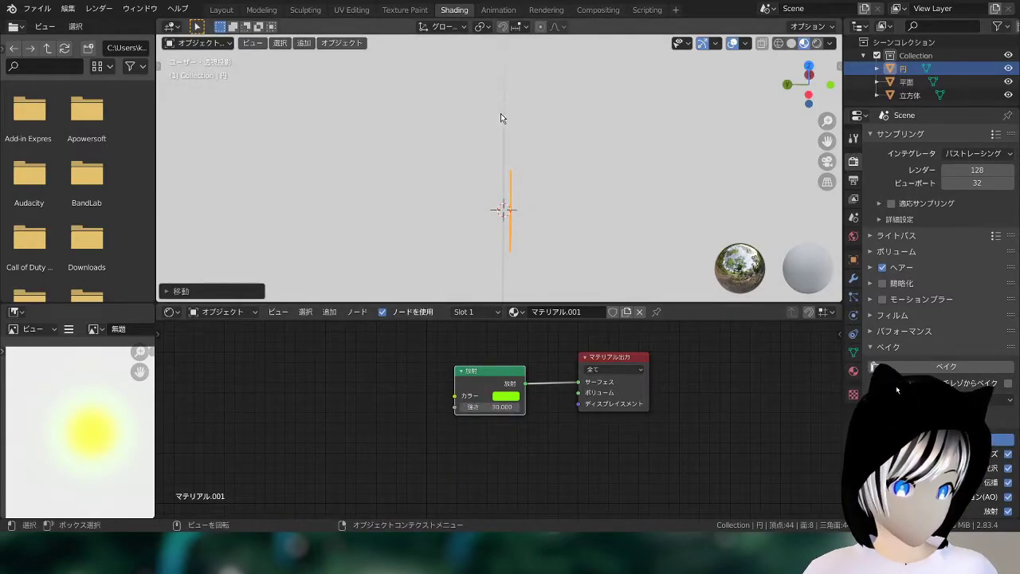
left_click(505, 144)
left_click(946, 366)
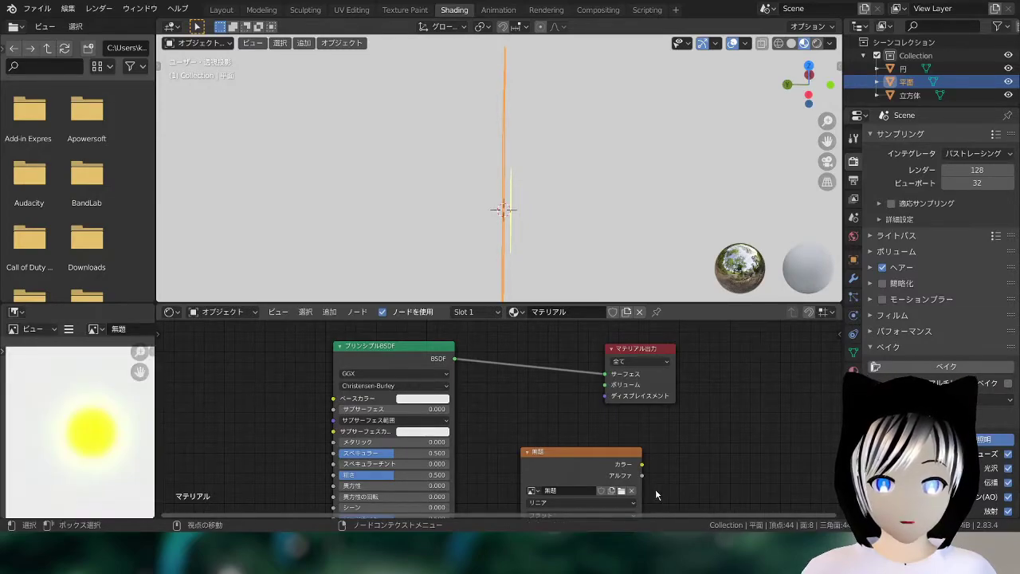
Switch to the Texture Paint workspace to see the re-baked 無題 image.
left_click(421, 12)
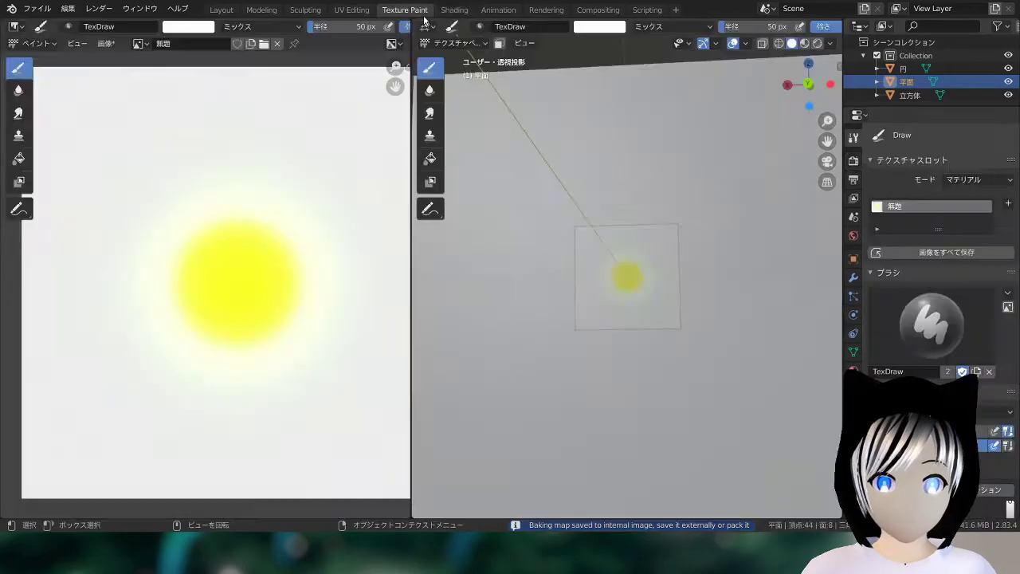
Orbit and zoom the viewport until the plane faces front-on with its yellow disc centred.
scroll(226, 359, "down", 3)
scroll(228, 359, "up", 5)
scroll(227, 361, "down", 2)
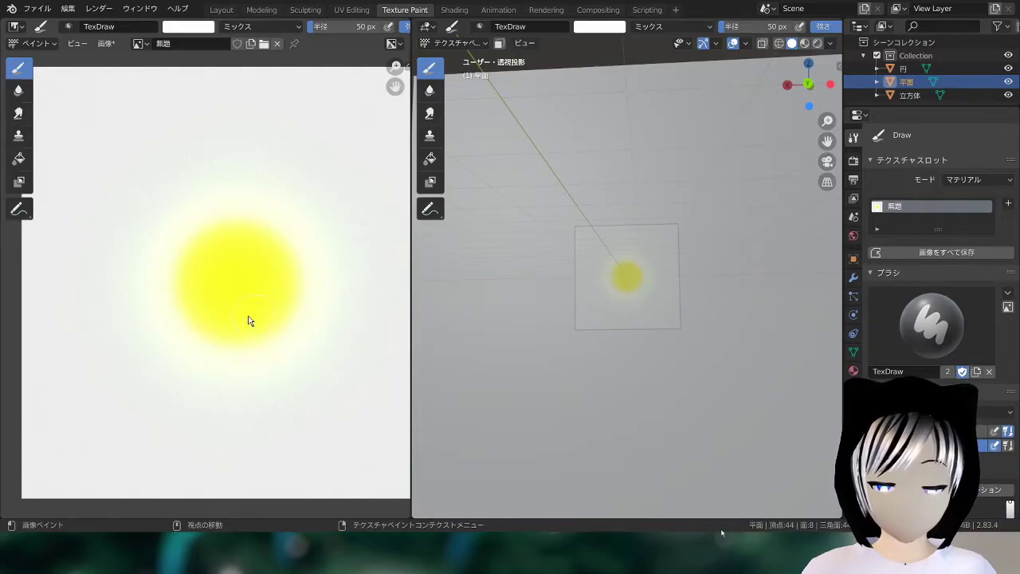
scroll(509, 345, "up", 1)
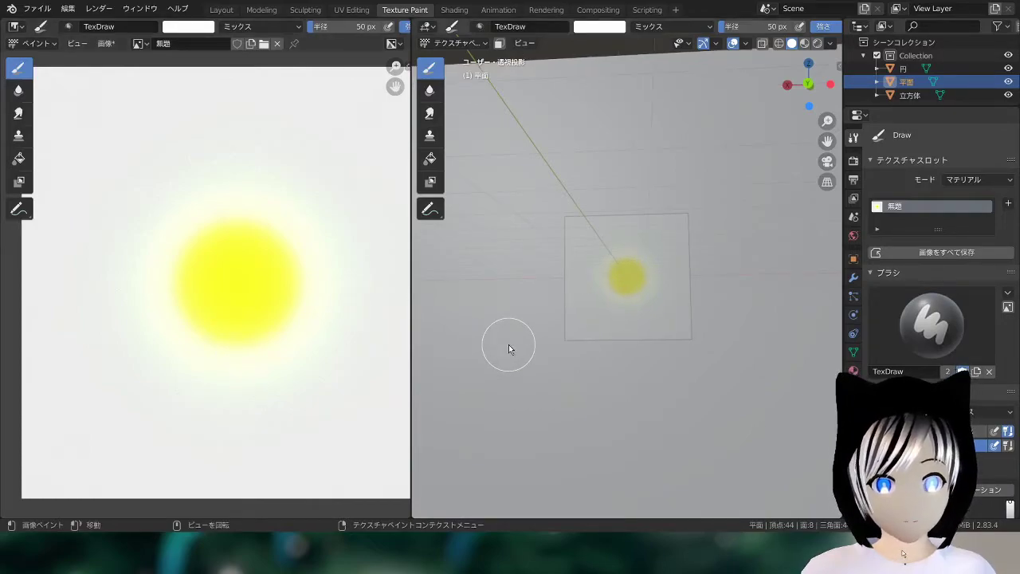
mouse_move(509, 344)
middle_mouse_down()
mouse_move(541, 365)
mouse_move(670, 362)
mouse_move(683, 393)
mouse_move(543, 365)
mouse_move(511, 345)
middle_mouse_up()
scroll(670, 362, "up", 2)
scroll(295, 303, "down", 2)
scroll(287, 301, "up", 2)
mouse_move(287, 300)
middle_mouse_down()
mouse_move(211, 296)
mouse_move(272, 296)
middle_mouse_up()
scroll(231, 289, "down", 2)
scroll(674, 326, "up", 3)
mouse_move(662, 319)
middle_mouse_down()
mouse_move(674, 326)
mouse_move(649, 378)
mouse_move(592, 371)
mouse_move(659, 348)
mouse_move(630, 342)
mouse_move(552, 234)
mouse_move(555, 244)
middle_mouse_up()
scroll(674, 326, "down", 2)
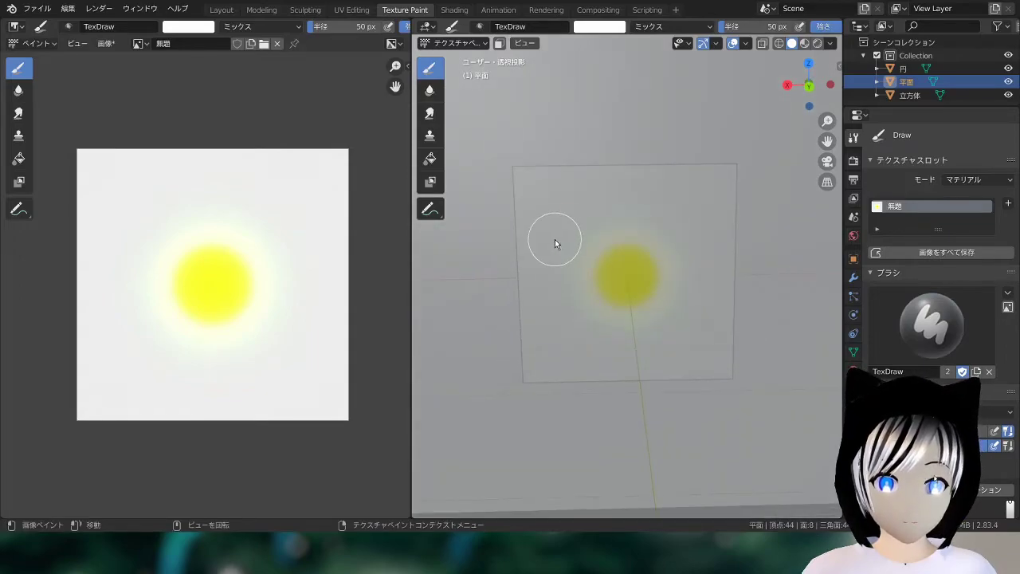
middle_click_drag(683, 278, 628, 279)
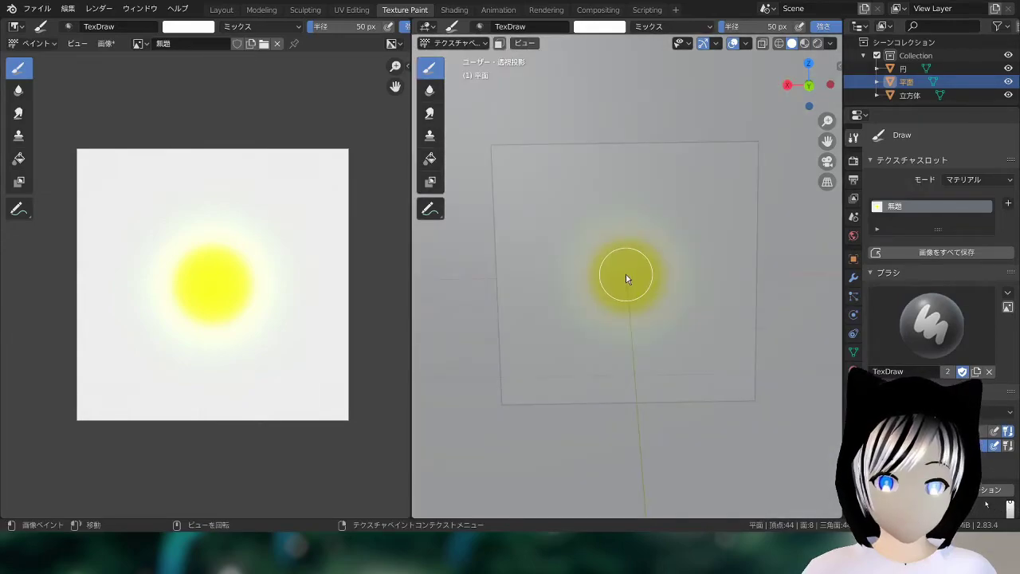